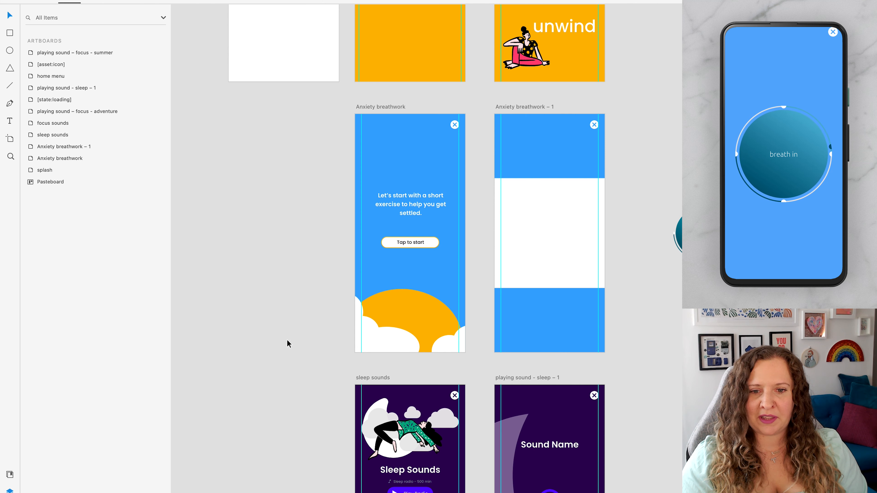
# Examine the full layer names inside the container of the "playing sound – focus - adventure" artboard, including the play layer's audio action tag.
pyautogui.scroll(-10, 283, 342)
pyautogui.scroll(-2, 282, 342)
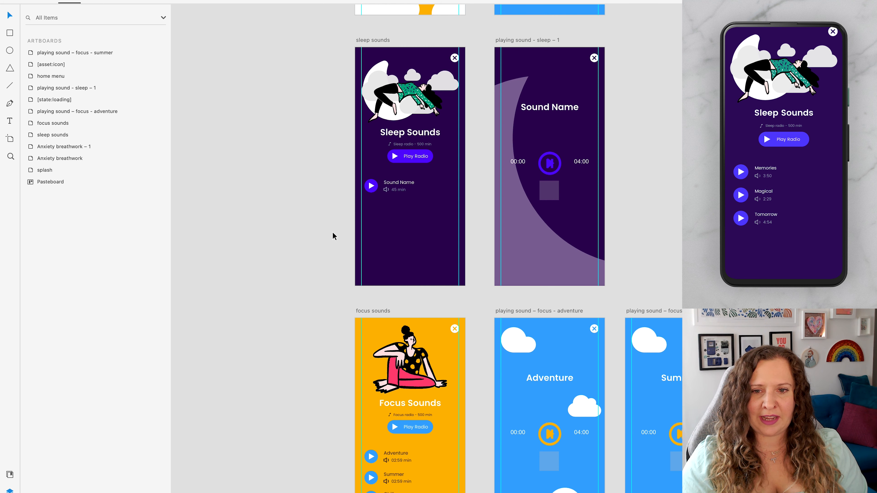
pyautogui.scroll(-4, 324, 231)
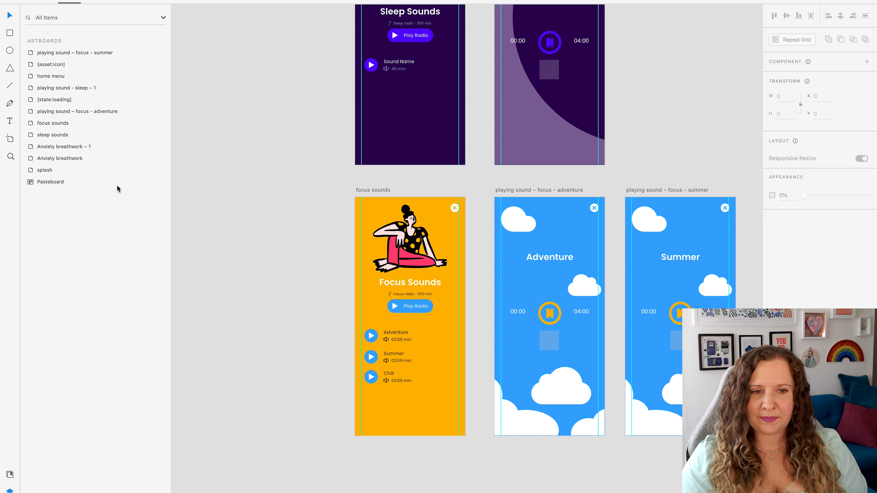
pyautogui.click(559, 319)
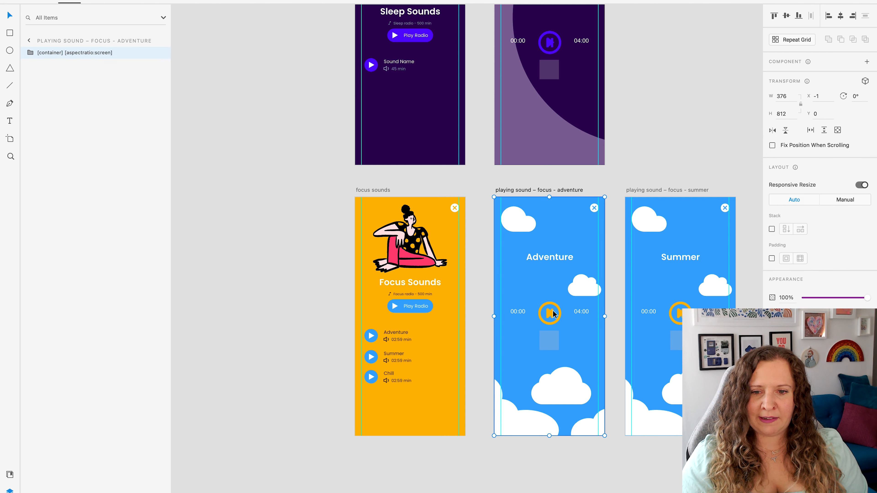
pyautogui.click(30, 52)
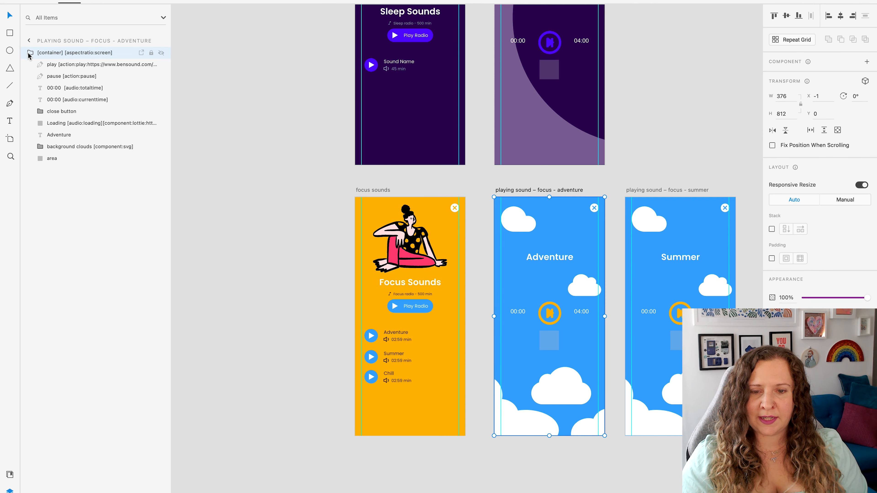
pyautogui.click(101, 65)
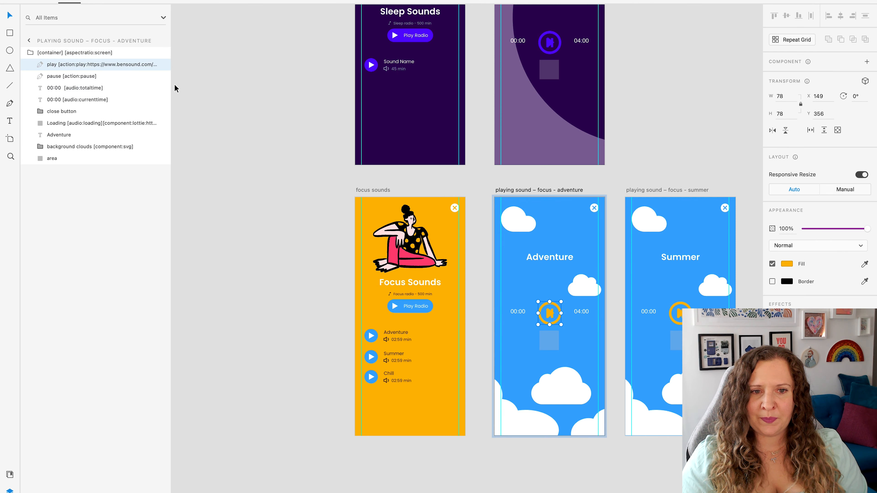
pyautogui.moveTo(171, 87); pyautogui.dragTo(343, 81)
pyautogui.press('Escape')
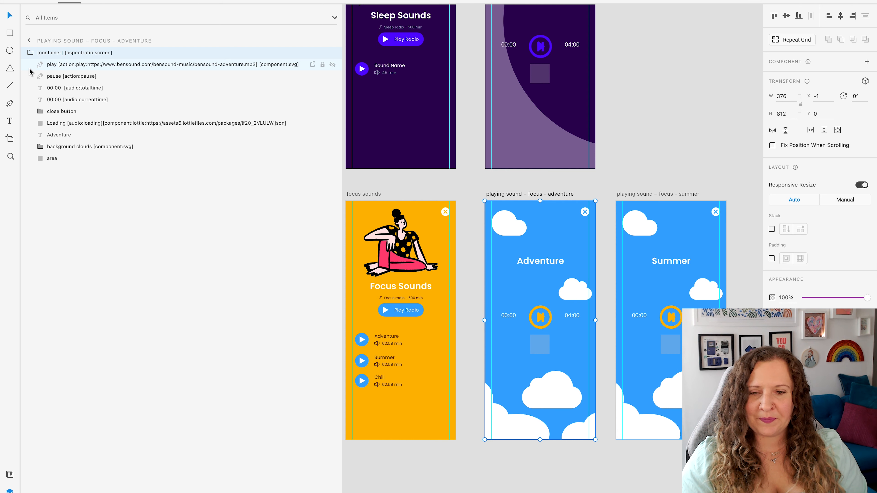
pyautogui.click(69, 65)
# Check the "playing sound – focus - summer" artboard, clear the selection and narrow the layer list again.
pyautogui.click(664, 322)
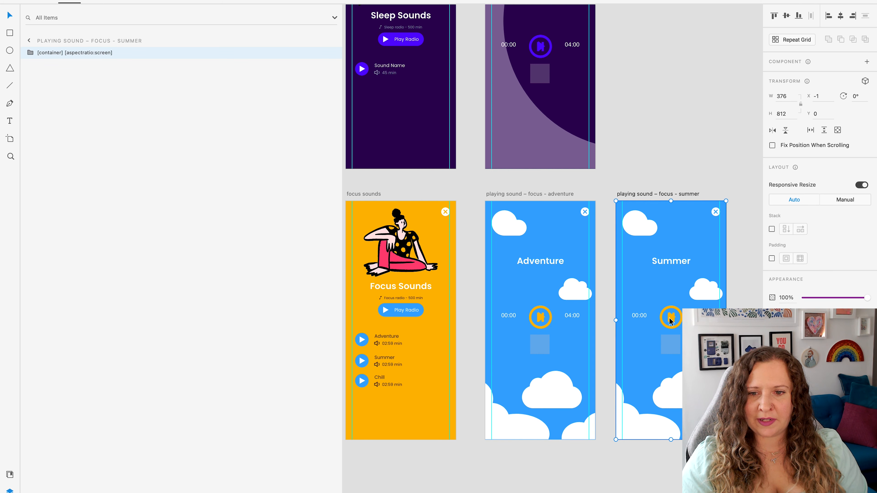
pyautogui.click(545, 191)
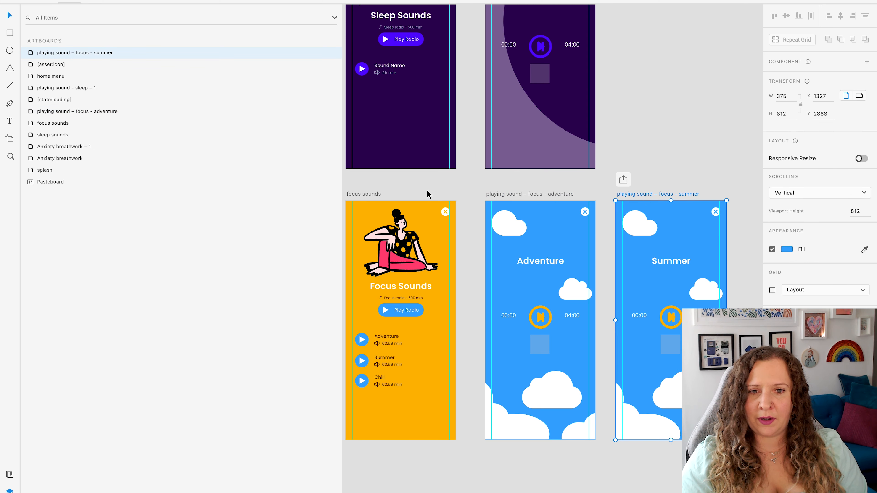
pyautogui.click(345, 187)
pyautogui.moveTo(341, 183); pyautogui.dragTo(160, 187)
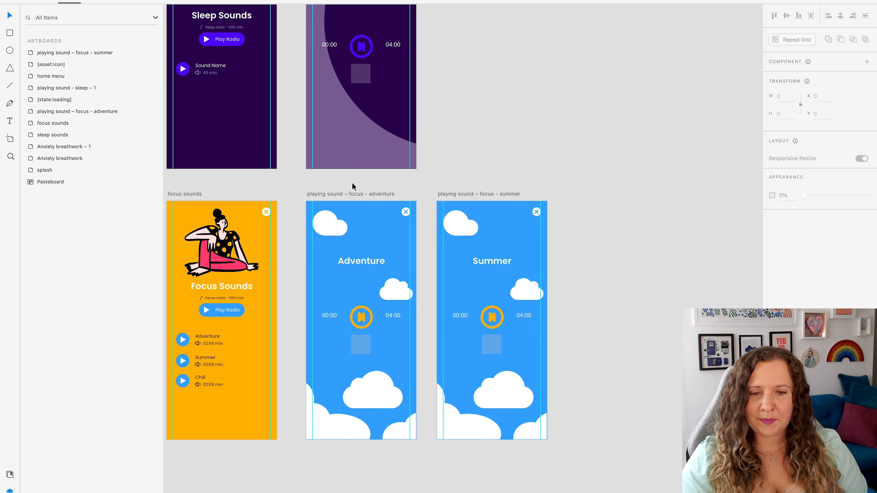
# Expand the "sound list [container]" group on the sleep sounds artboard and inspect its list item.
pyautogui.moveTo(461, 98); pyautogui.dragTo(597, 259)
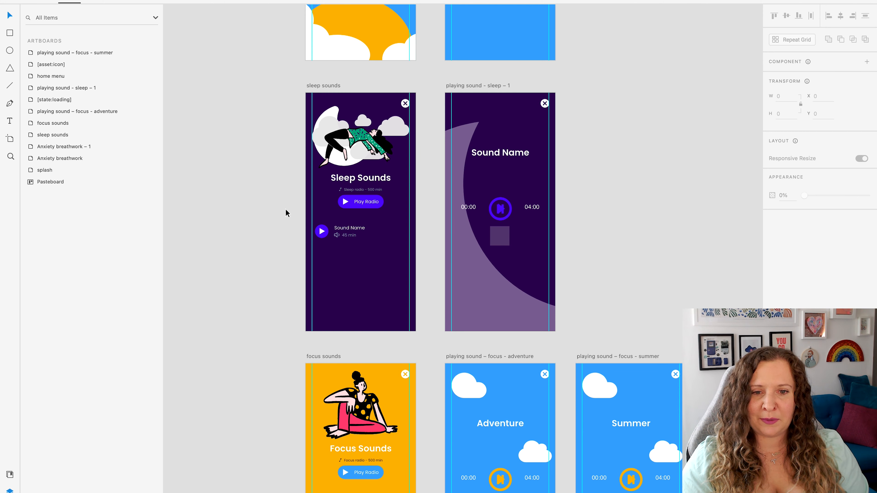
pyautogui.scroll(2, 290, 177)
pyautogui.scroll(3, 290, 177)
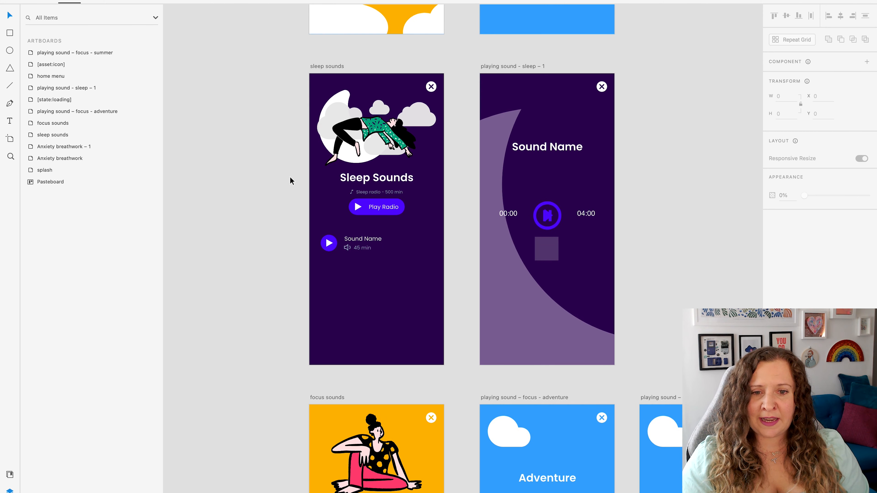
pyautogui.click(314, 281)
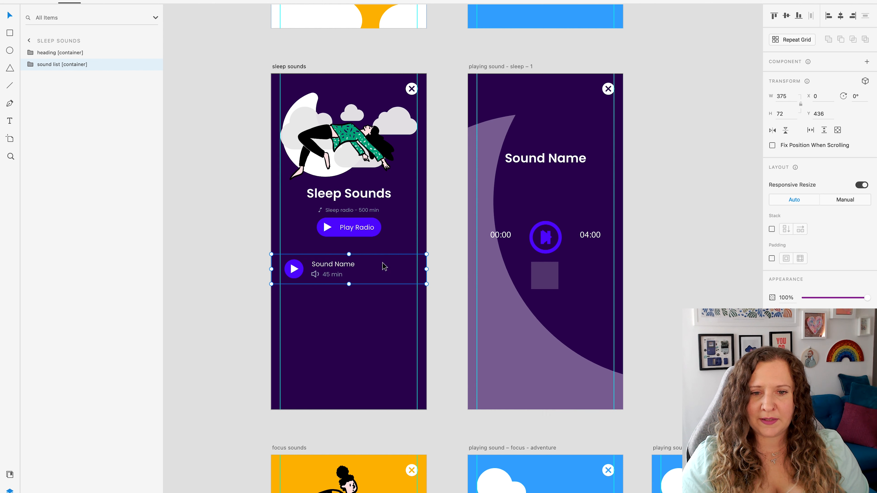
pyautogui.click(31, 65)
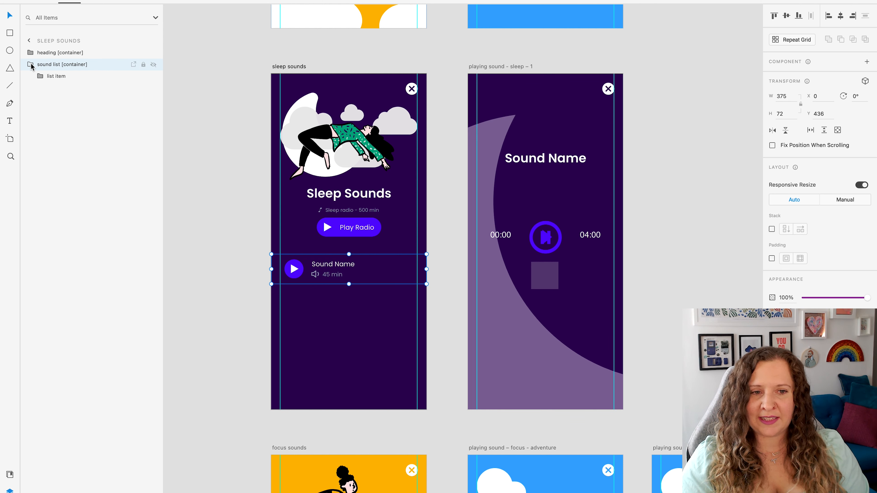
pyautogui.click(40, 78)
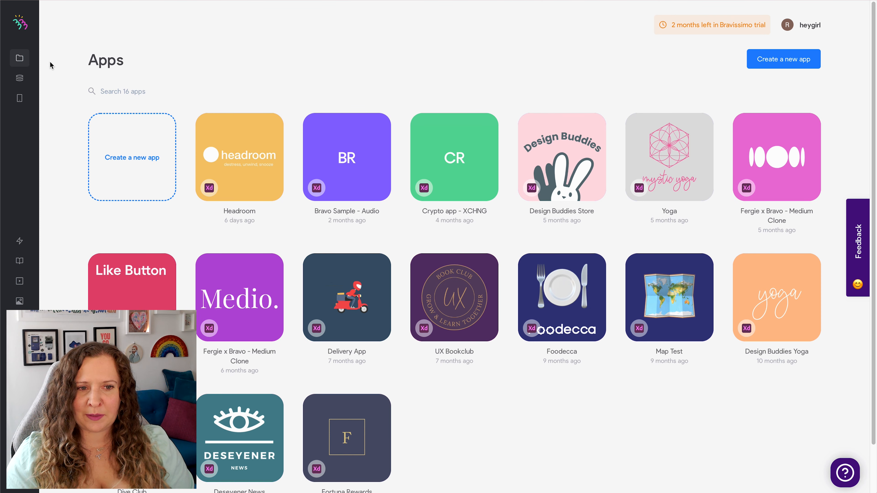
# Switch to Bravo Studio and start a new API collection with the Airtable Wizard.
pyautogui.click(21, 79)
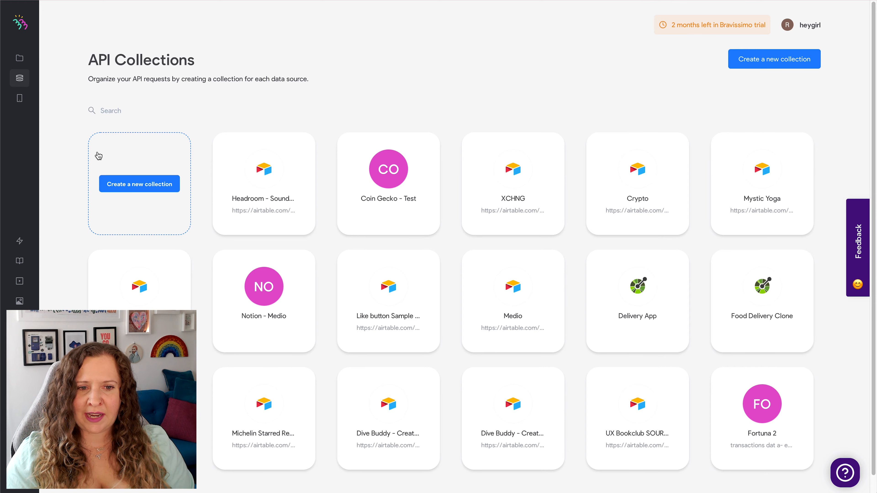
pyautogui.click(133, 184)
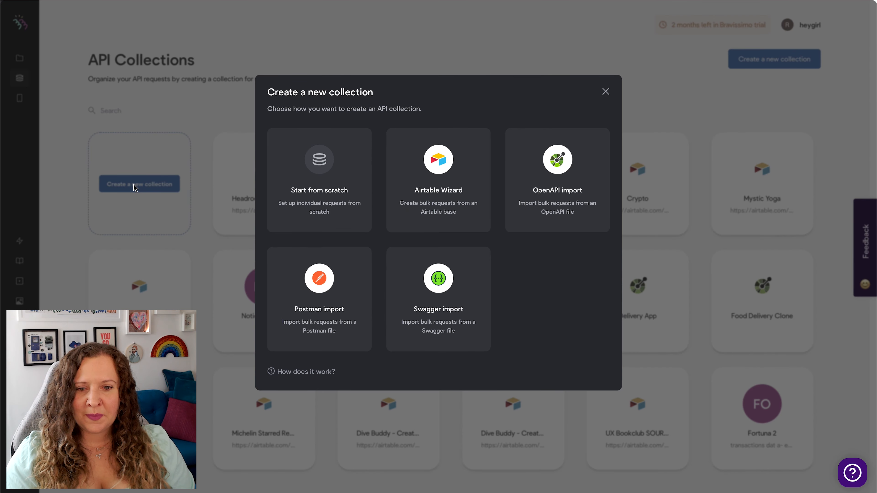
pyautogui.click(471, 175)
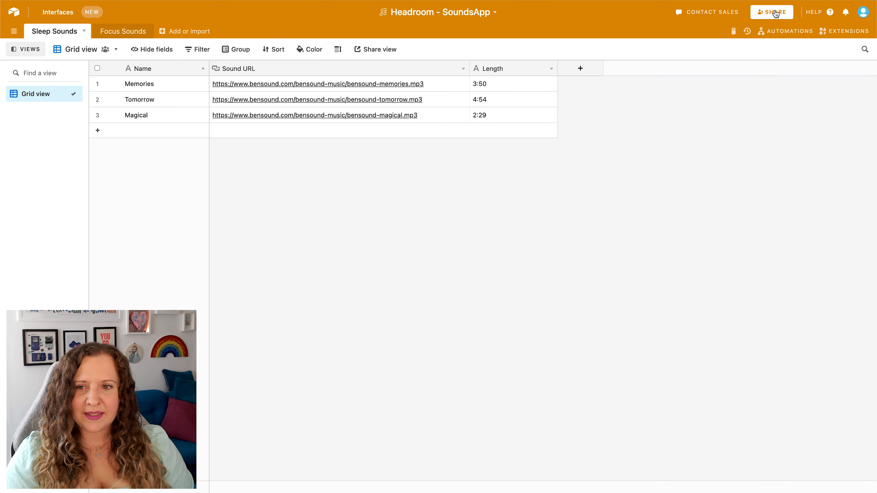
# Copy the public share link of the "Headroom - SoundsApp" Airtable base and submit it as the wizard's Base Share Link.
pyautogui.click(773, 12)
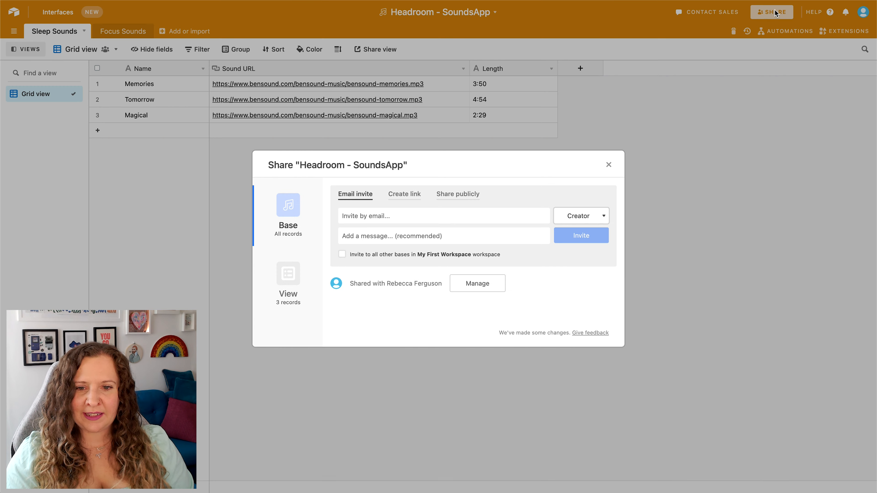
pyautogui.click(458, 194)
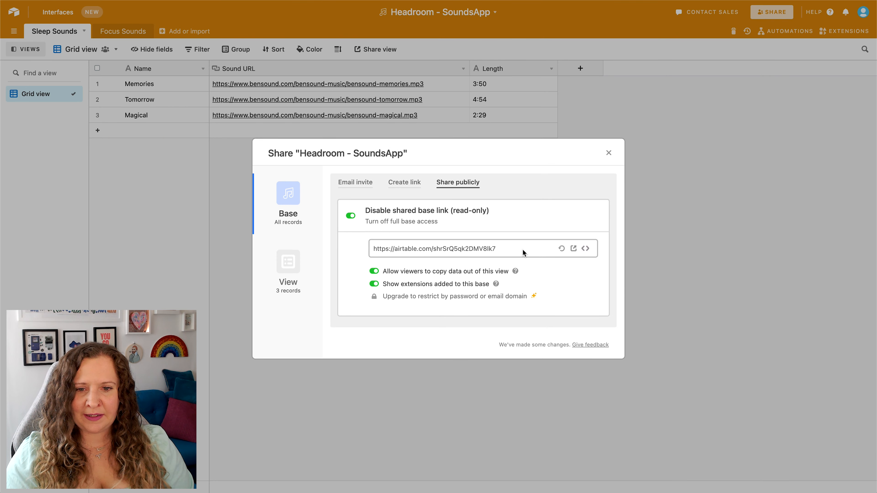
pyautogui.click(469, 254)
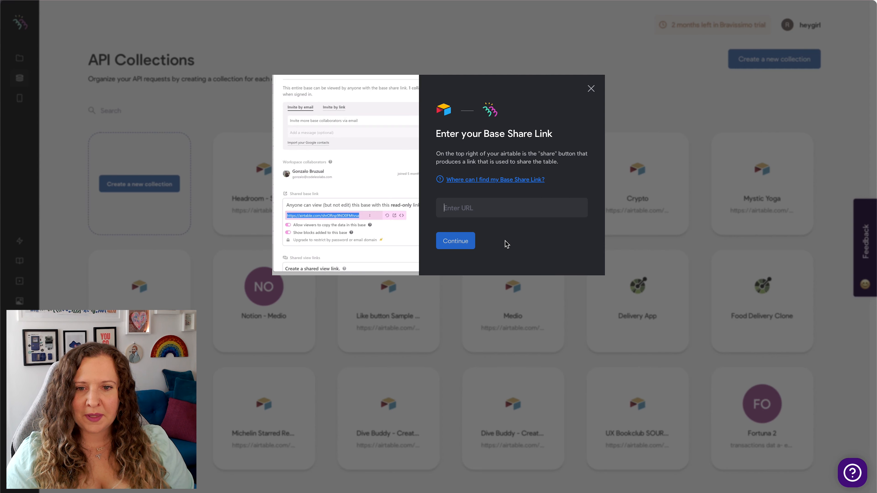
pyautogui.click(462, 242)
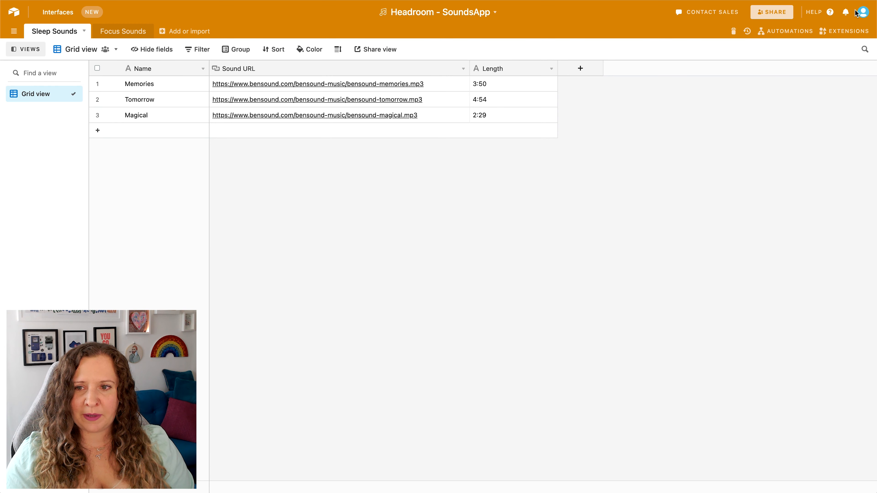
# Get the API key from the Airtable account page, enter it in the wizard's API key field and complete the collection import.
pyautogui.click(863, 12)
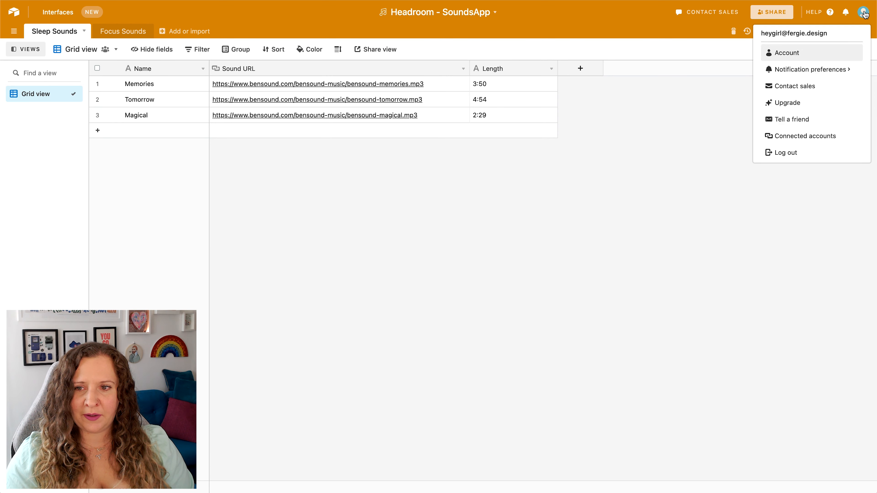
pyautogui.click(804, 55)
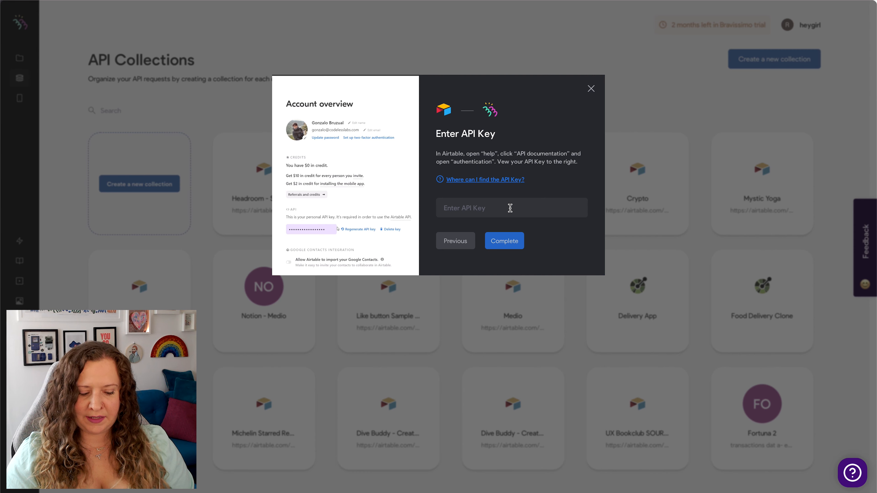
pyautogui.click(507, 246)
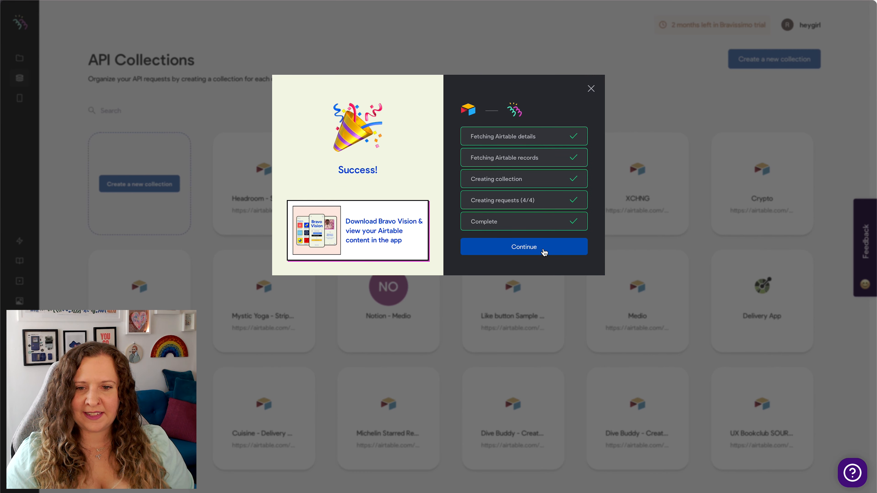
pyautogui.click(524, 247)
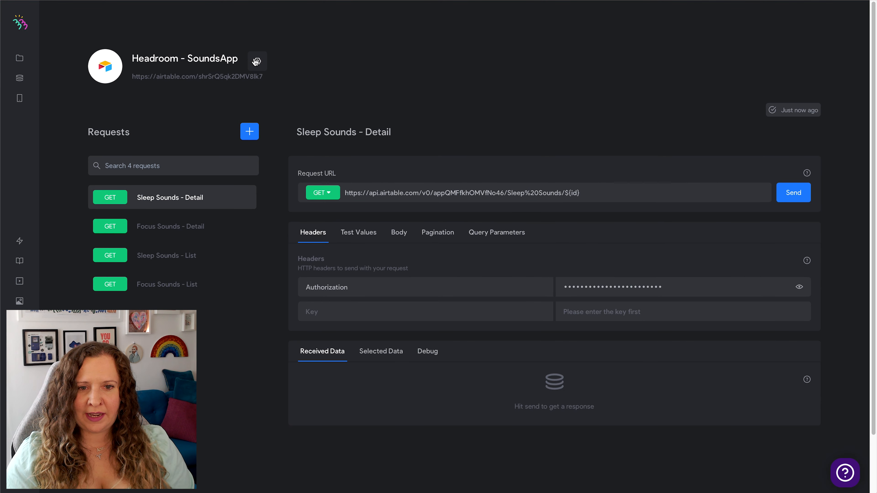
# Rename the API collection as "Headroom" in its settings and save.
pyautogui.click(257, 61)
pyautogui.moveTo(420, 159); pyautogui.dragTo(486, 164)
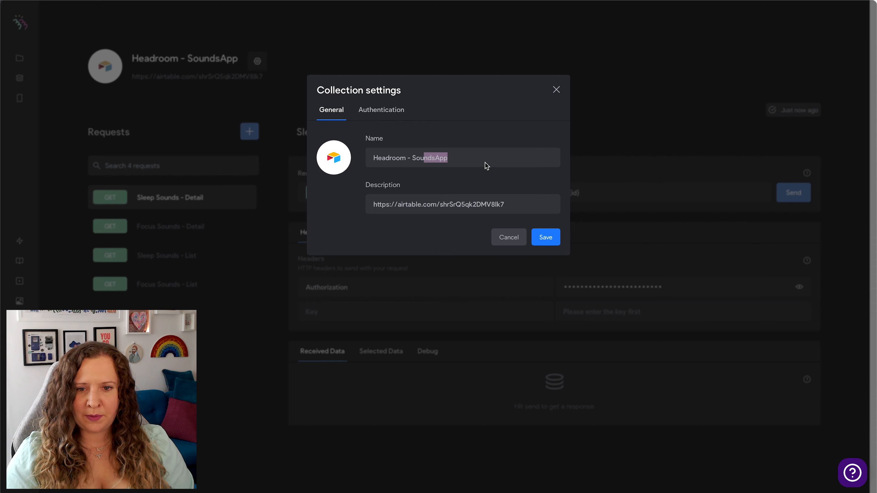
pyautogui.press('BackSpace')
pyautogui.press('BackSpace')
pyautogui.press('BackSpace')
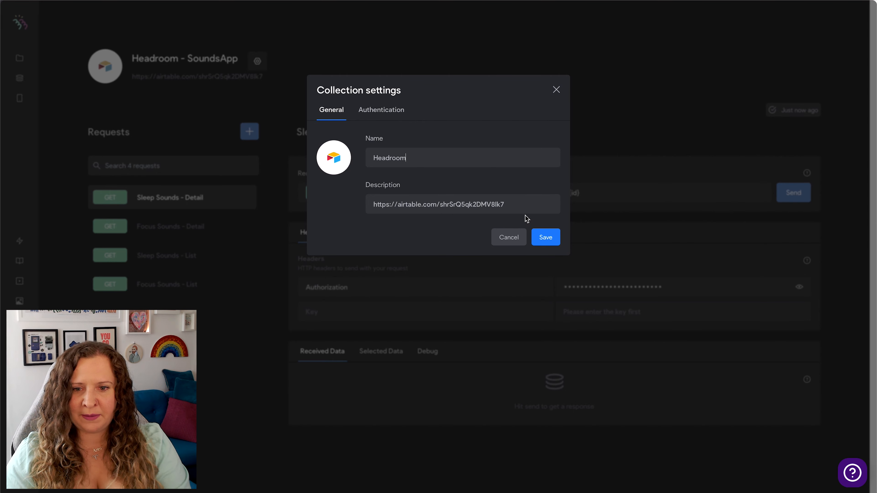
pyautogui.click(545, 239)
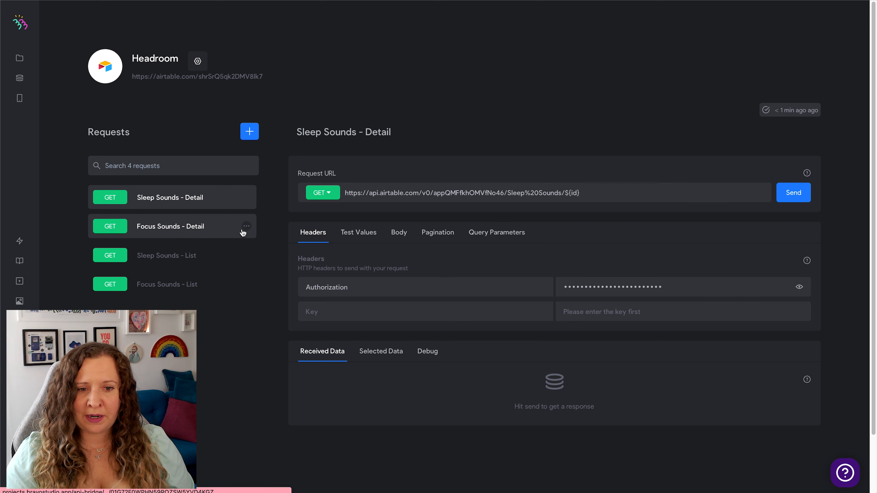
# Delete the "Focus Sounds - Detail" and "Focus Sounds - List" requests from the collection.
pyautogui.click(247, 226)
pyautogui.click(257, 288)
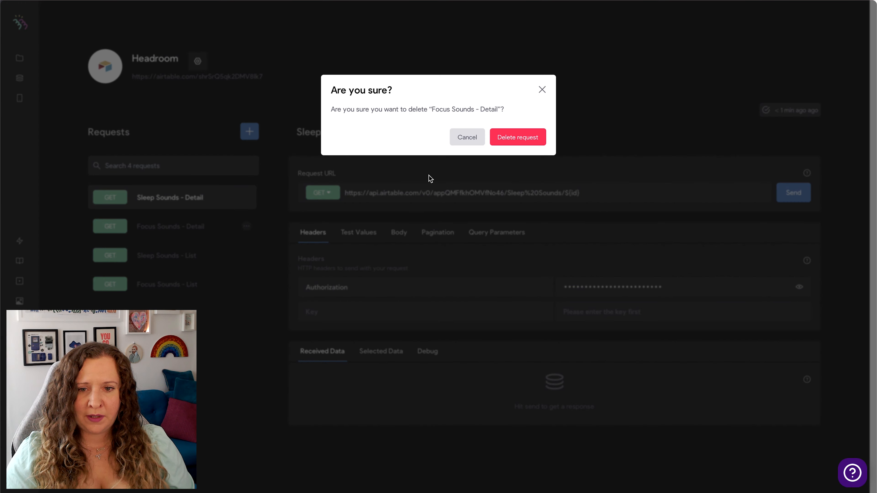
pyautogui.click(517, 138)
pyautogui.click(246, 186)
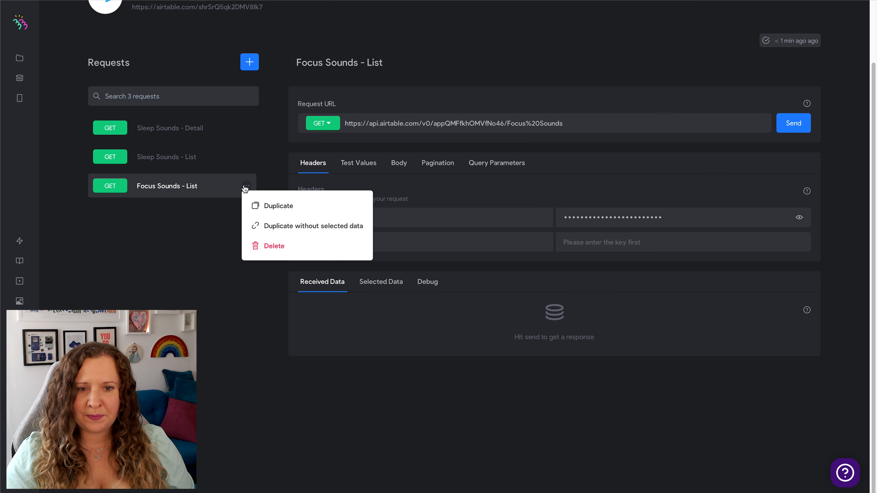
pyautogui.click(274, 247)
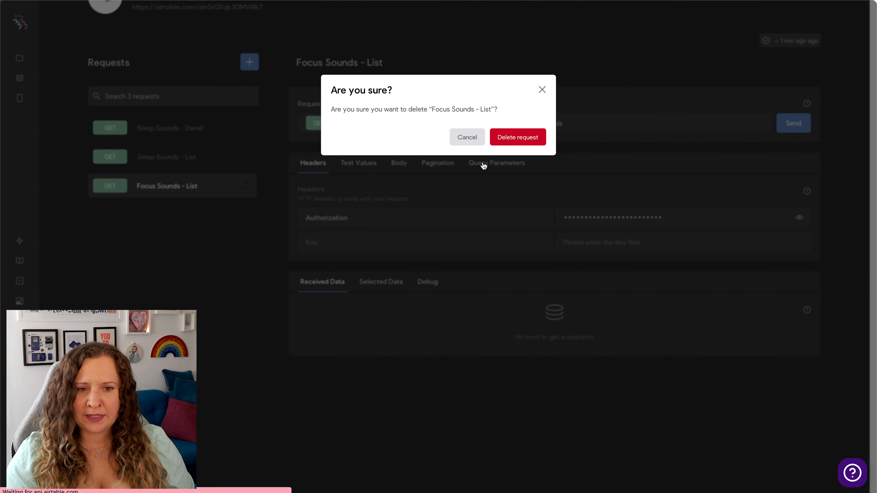
pyautogui.click(512, 141)
# Send the "Sleep Sounds - List" request and inspect the record index options in the received data, keeping All.
pyautogui.scroll(2, 249, 303)
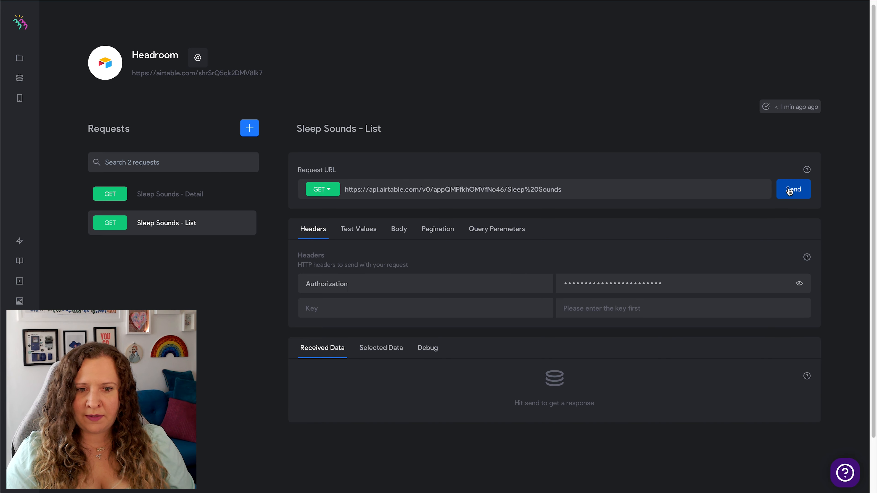
pyautogui.scroll(-3, 266, 348)
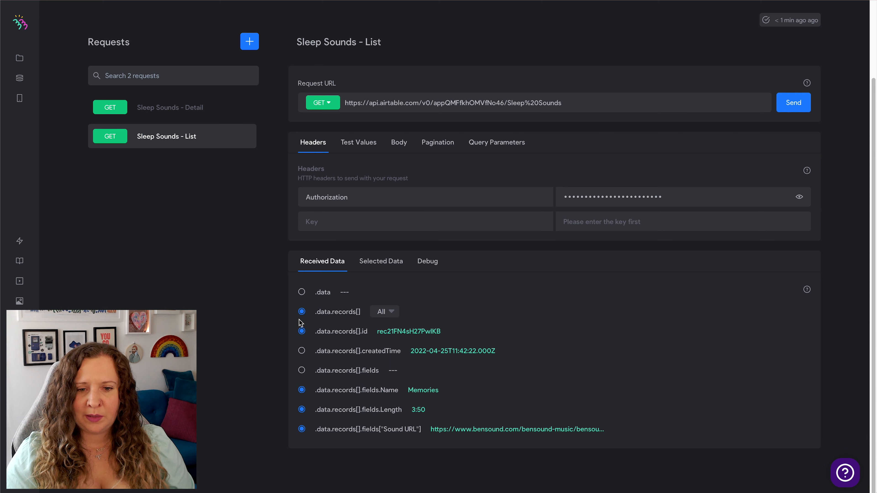
pyautogui.click(397, 312)
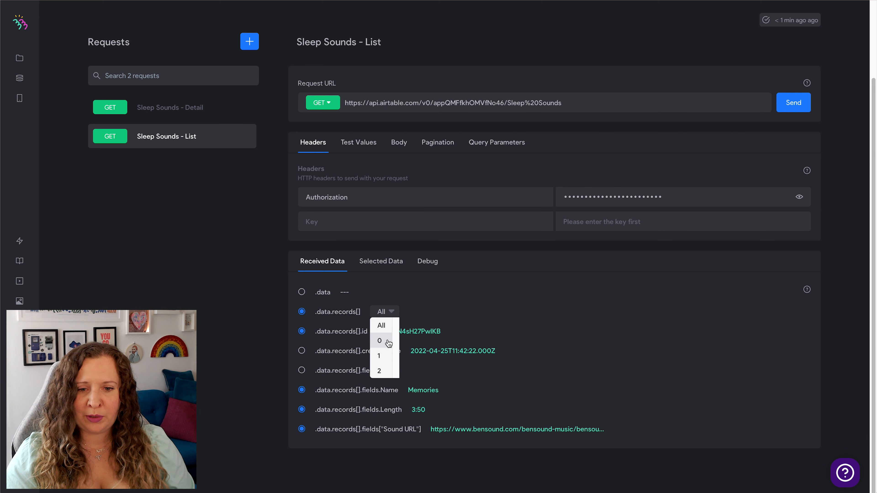
pyautogui.click(252, 284)
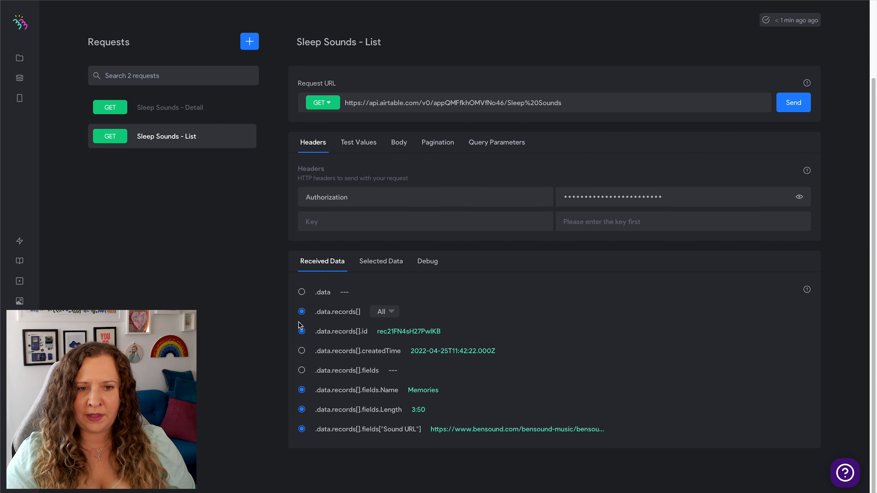
# Try to send the "Sleep Sounds - Detail" request without an id test value.
pyautogui.click(186, 116)
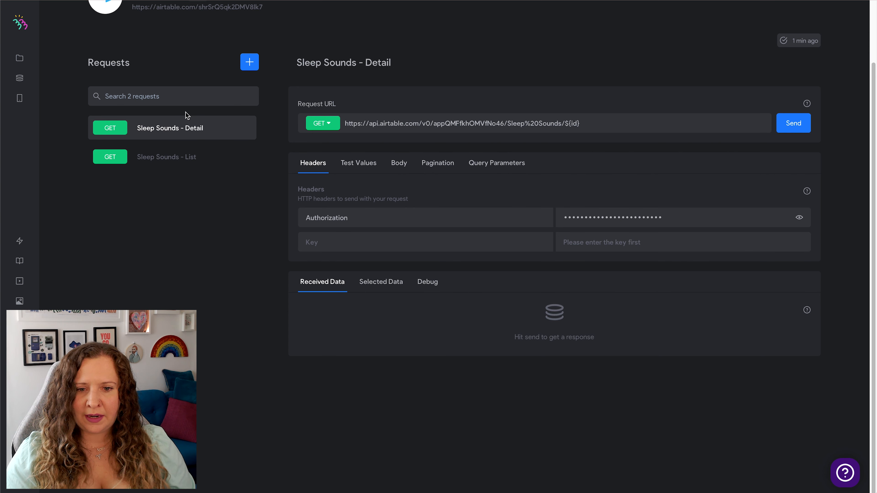
pyautogui.click(792, 129)
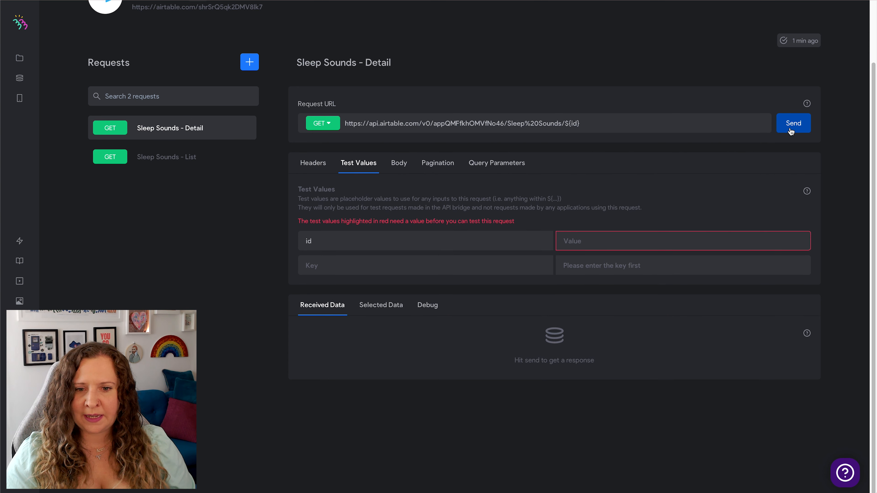
pyautogui.click(626, 240)
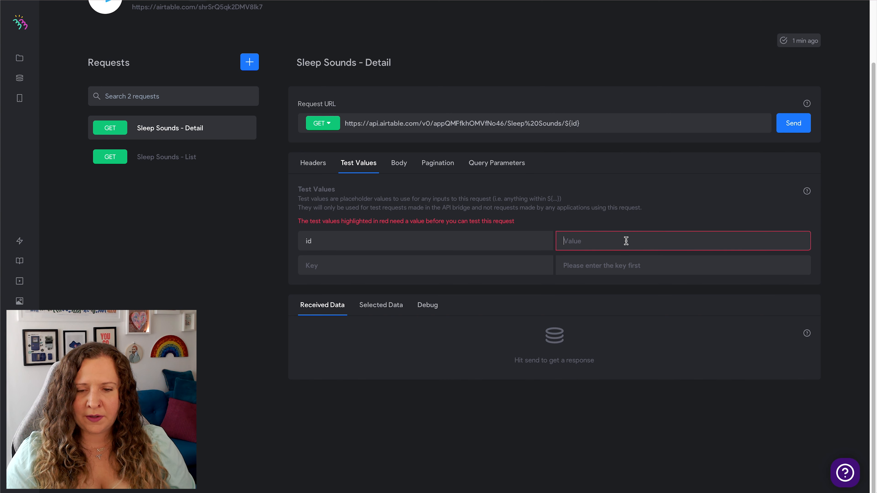
# Send the "Sleep Sounds - List" request and copy the record id from its received data.
pyautogui.click(215, 165)
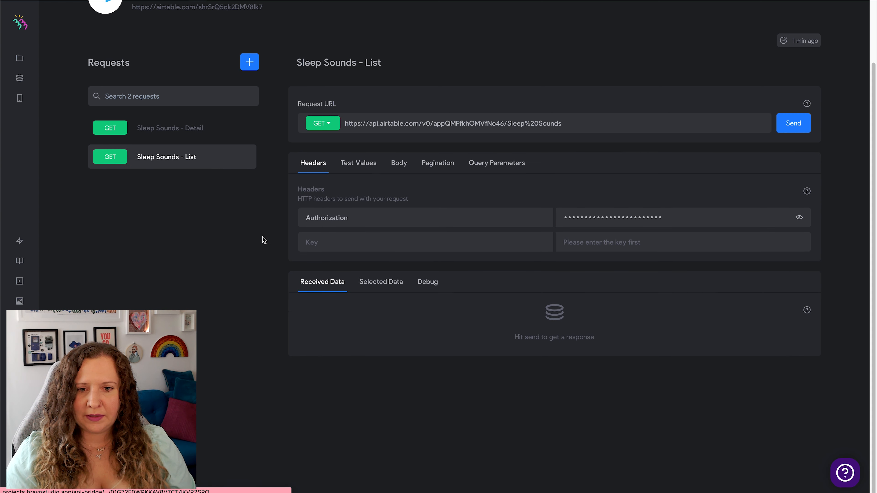
pyautogui.click(786, 131)
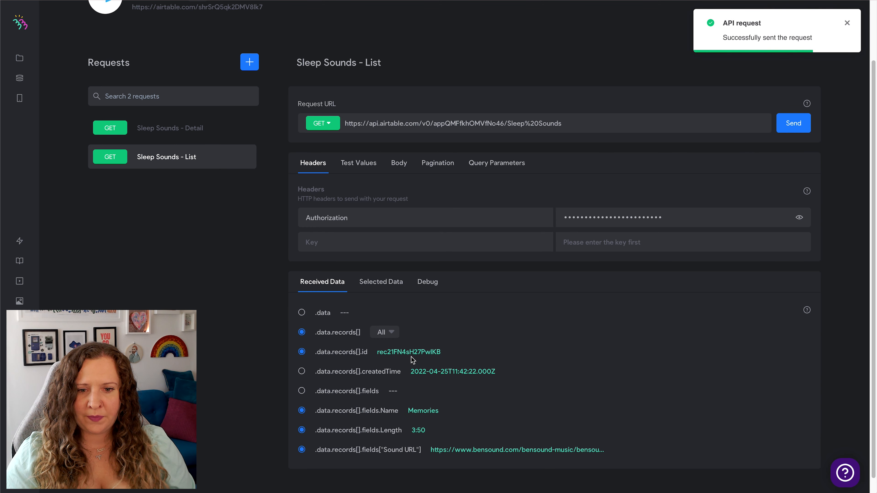
pyautogui.doubleClick(413, 353)
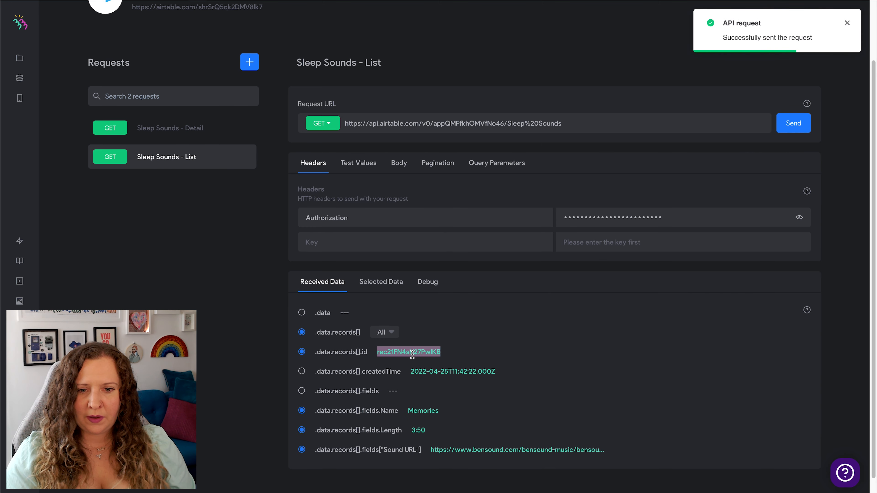
# Set the id test value of the "Sleep Sounds - Detail" request to the copied record id rec21FN4sH27PwIKB and send the request.
pyautogui.click(179, 138)
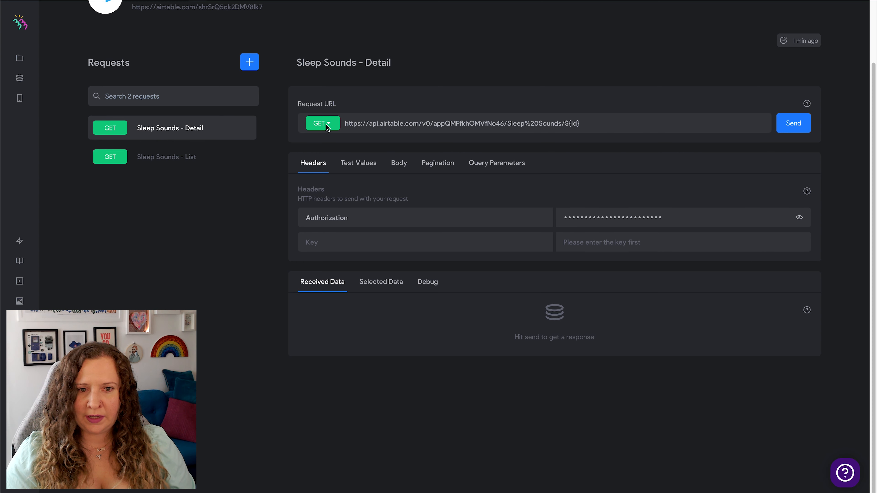
pyautogui.scroll(2, 204, 133)
pyautogui.click(794, 192)
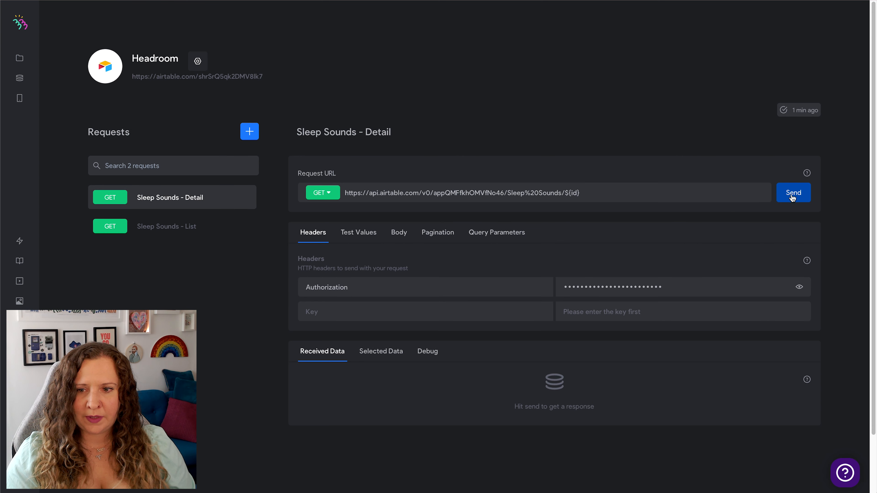
pyautogui.write('rec21FN4sH27PwlKB')
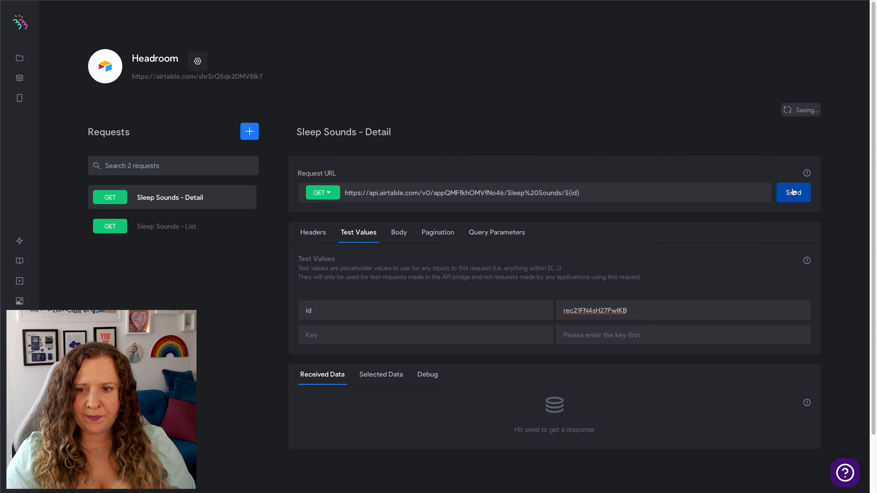
pyautogui.click(793, 193)
# Examine the received data and the Name, Length and Sound URL fields in the detail request's debug response body.
pyautogui.scroll(-3, 206, 337)
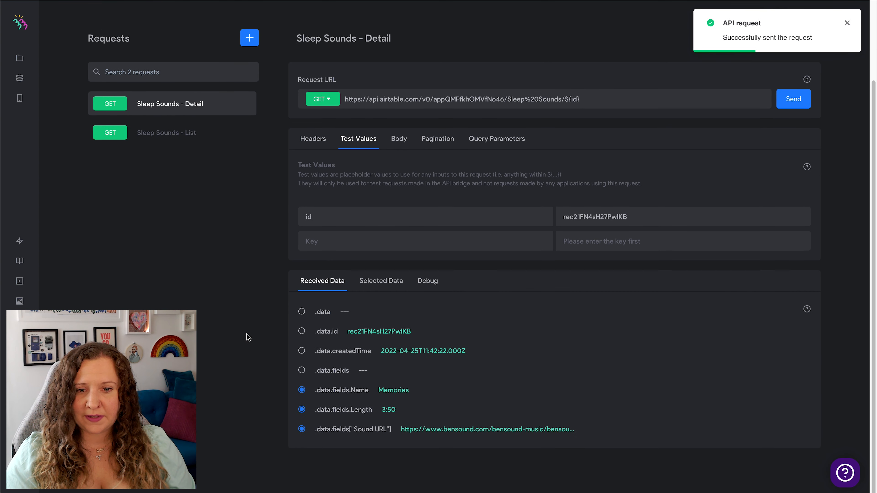
pyautogui.click(428, 282)
pyautogui.scroll(-4, 242, 366)
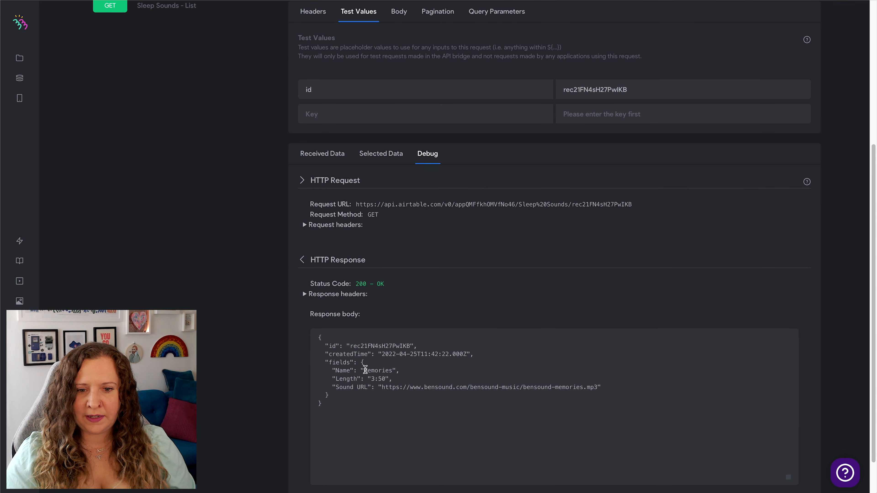
pyautogui.moveTo(364, 371); pyautogui.dragTo(417, 380)
pyautogui.click(409, 383)
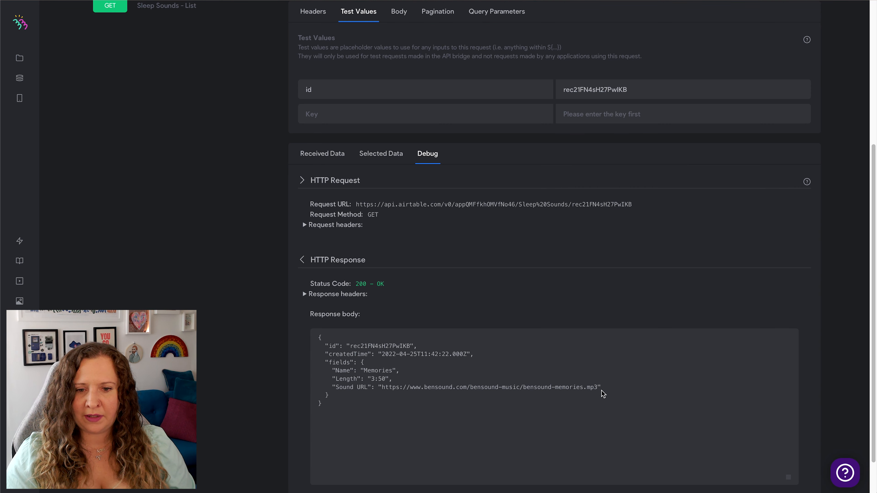
# Clear the id test value of the "Sleep Sounds - Detail" request.
pyautogui.scroll(5, 411, 368)
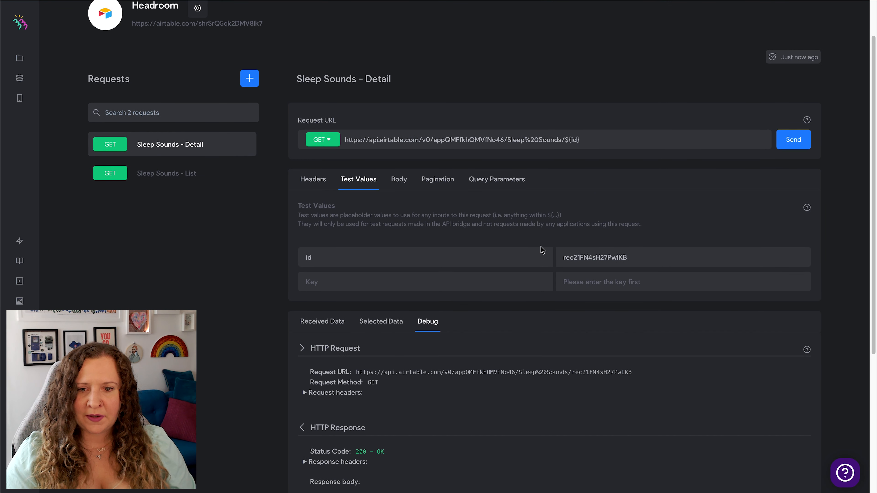
pyautogui.doubleClick(621, 258)
pyautogui.press('BackSpace')
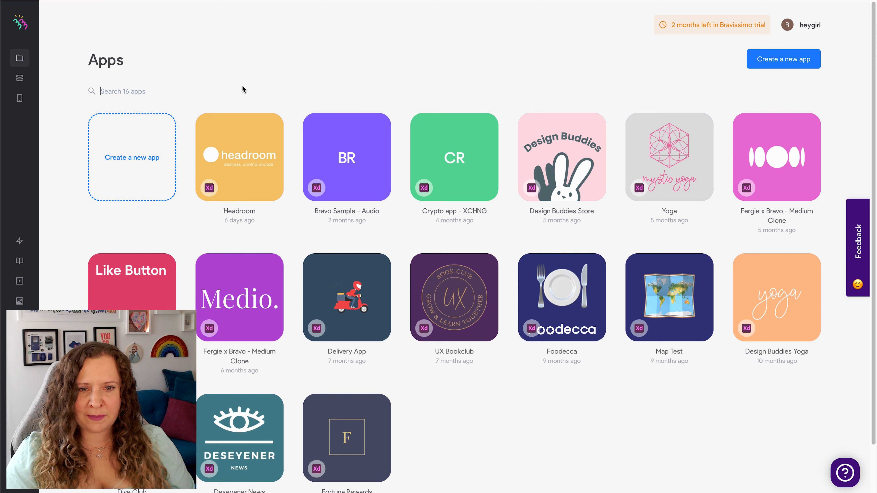
# Open the Headroom app project, look over its screens and enter data binding mode for the "sleep sounds" screen.
pyautogui.click(226, 151)
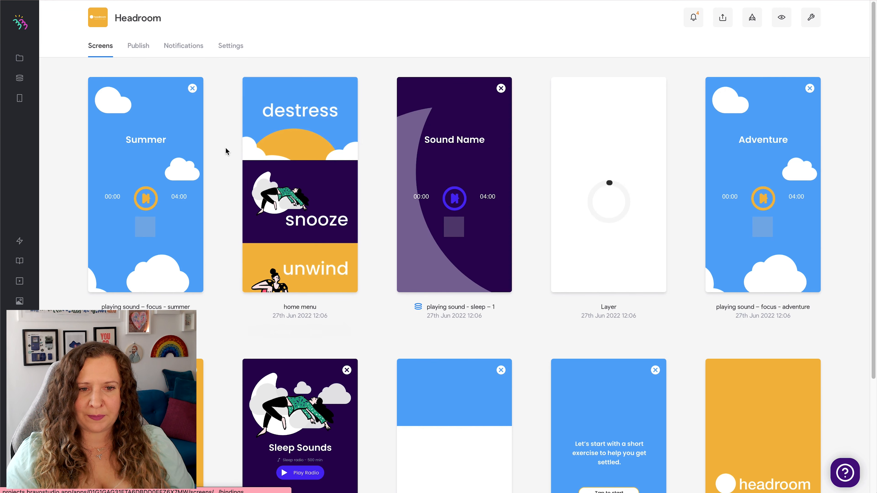
pyautogui.scroll(-4, 226, 151)
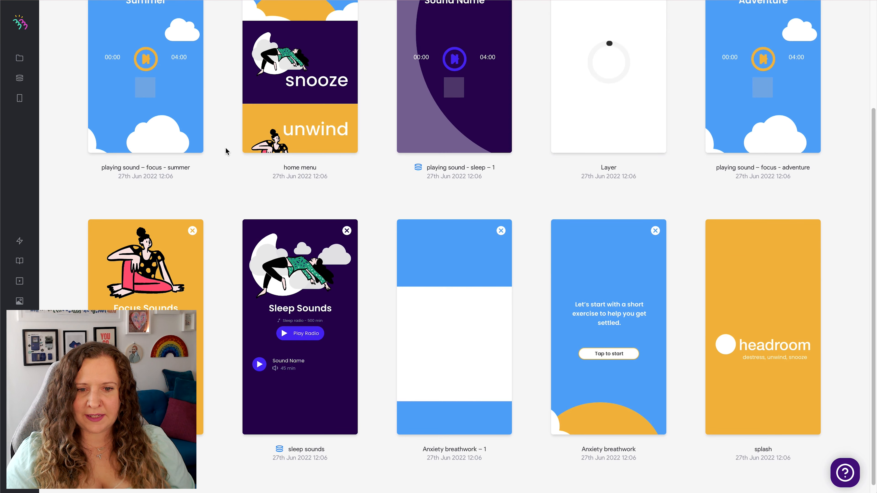
pyautogui.scroll(-1, 225, 152)
pyautogui.scroll(1, 234, 156)
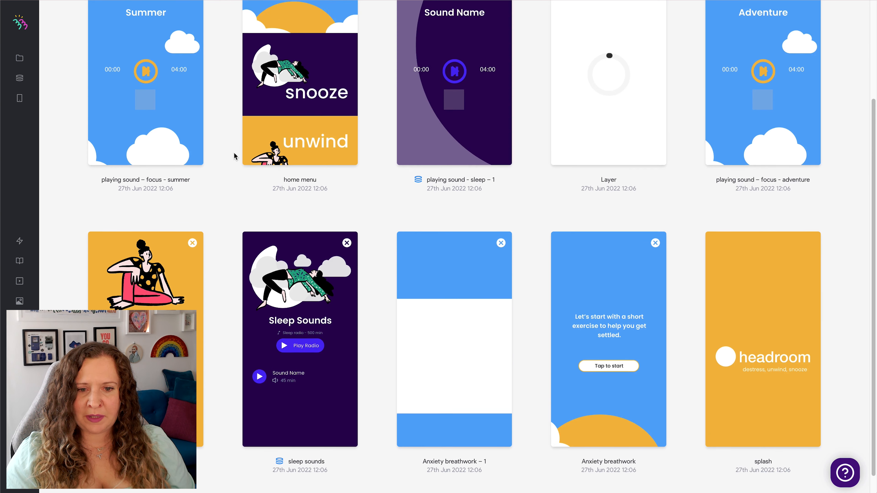
pyautogui.scroll(2, 234, 156)
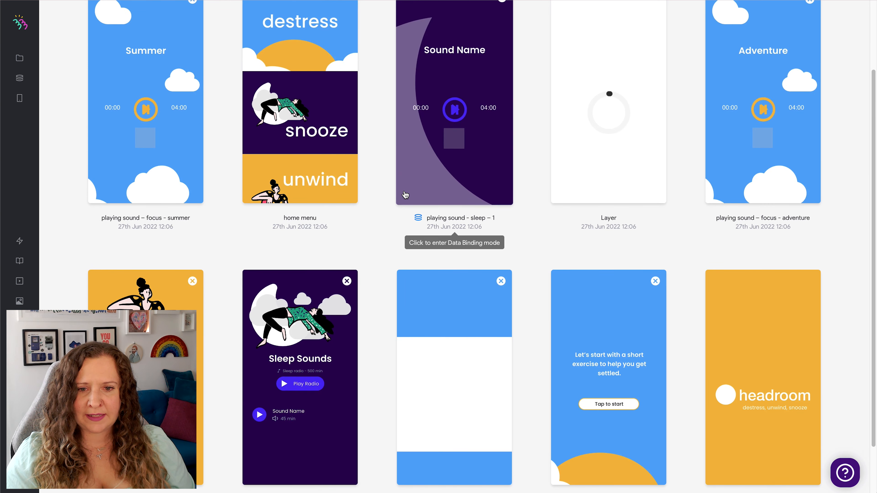
pyautogui.scroll(-2, 318, 295)
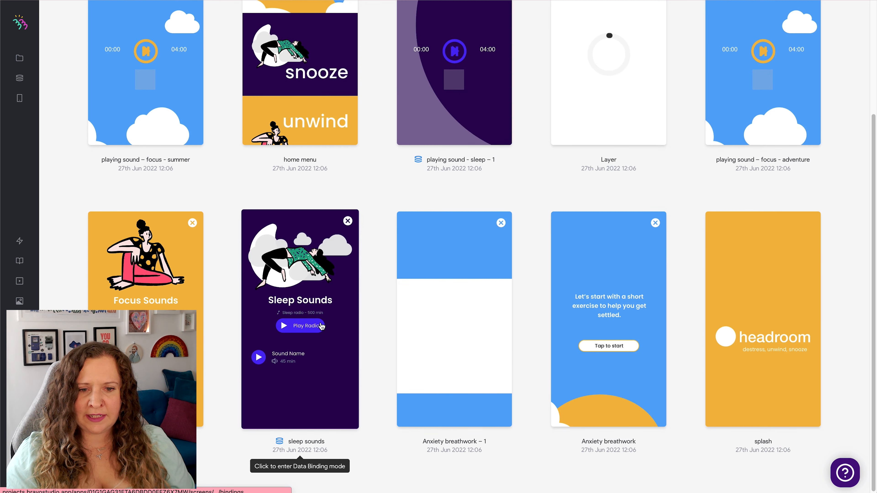
pyautogui.scroll(-1, 319, 296)
pyautogui.click(317, 292)
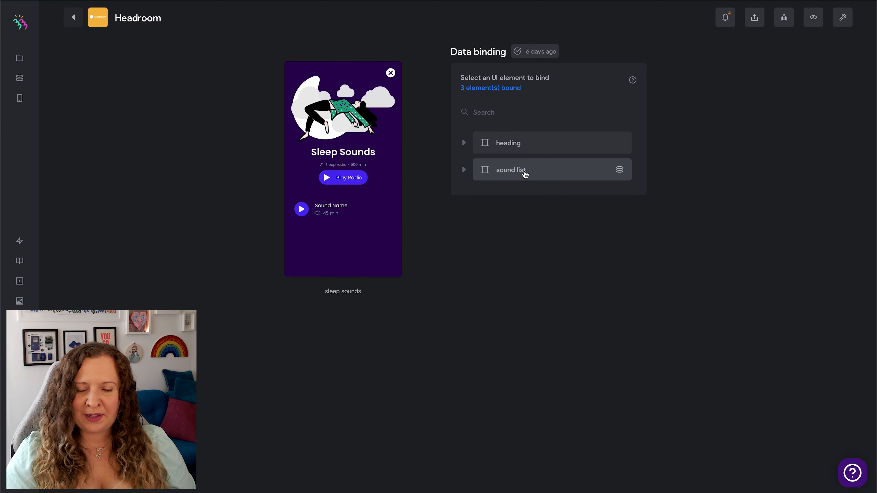
# Bind the "sound list" container to records from the "Sleep Sounds - List" request of the "Headroom - SoundsApp" collection.
pyautogui.click(465, 171)
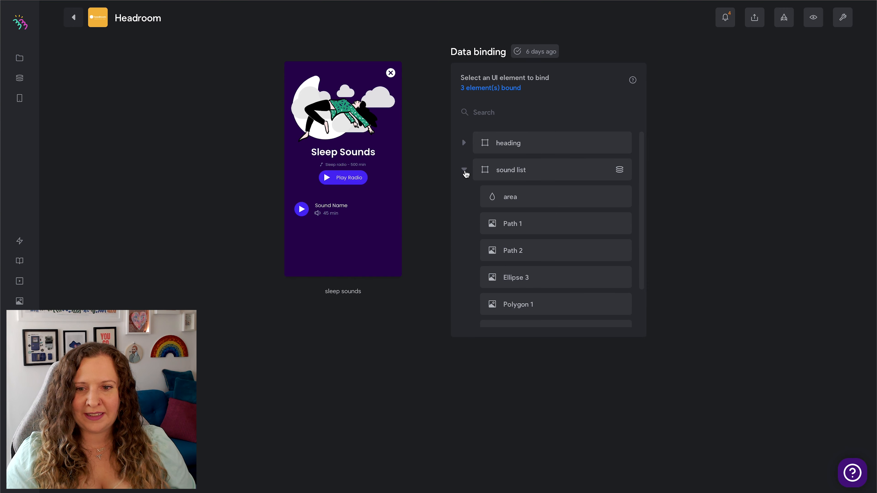
pyautogui.click(476, 176)
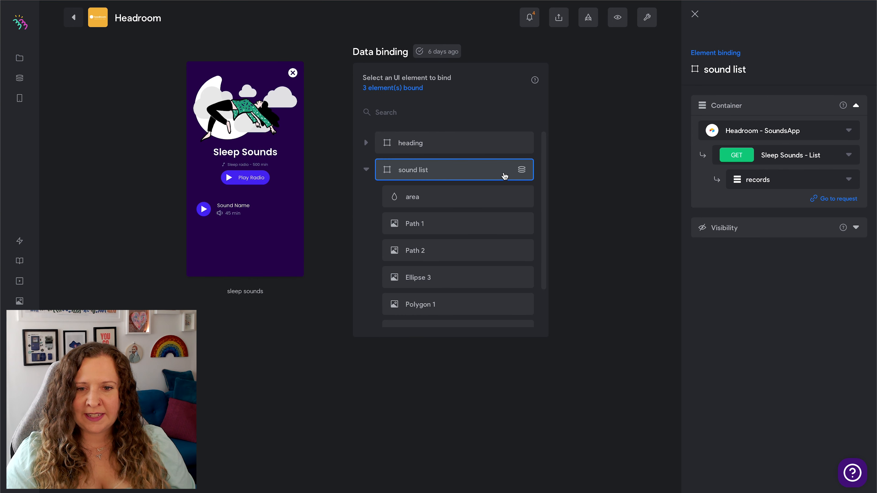
pyautogui.click(855, 134)
pyautogui.scroll(10, 791, 215)
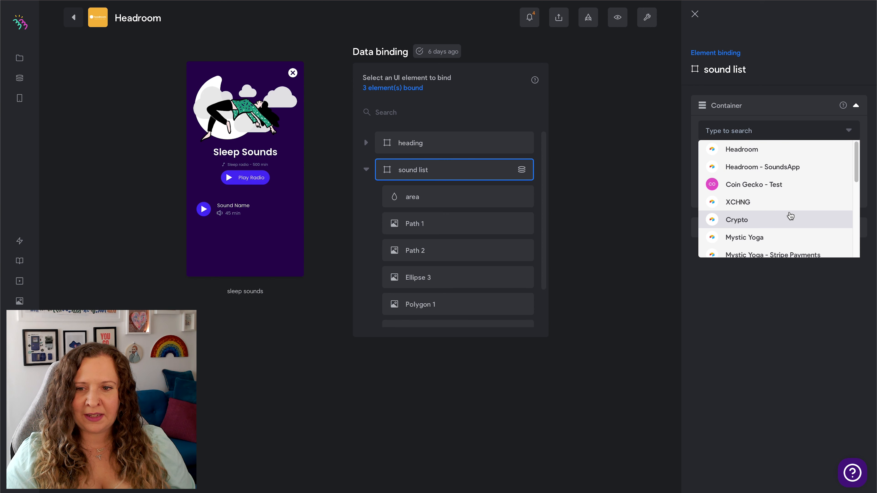
pyautogui.click(745, 168)
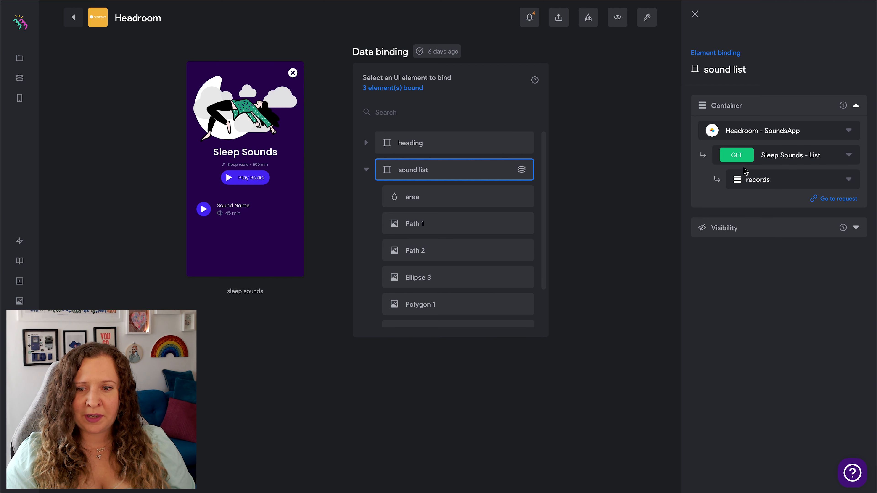
pyautogui.click(849, 156)
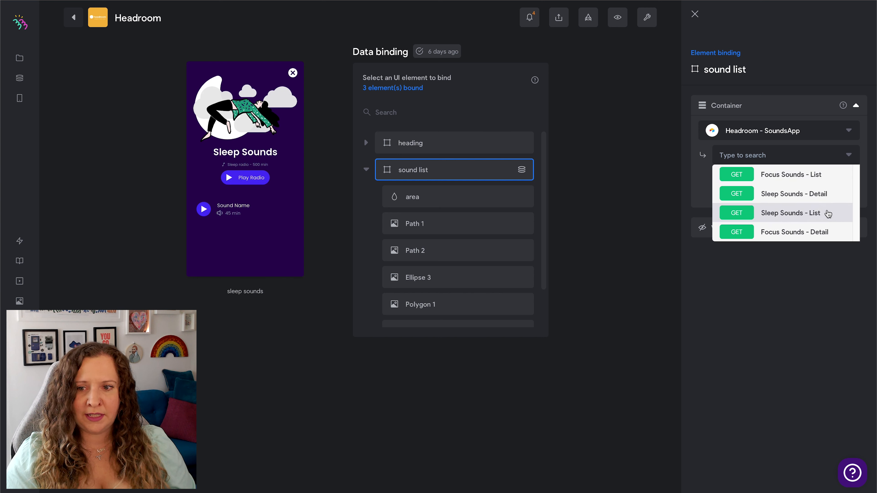
pyautogui.click(817, 214)
pyautogui.click(770, 179)
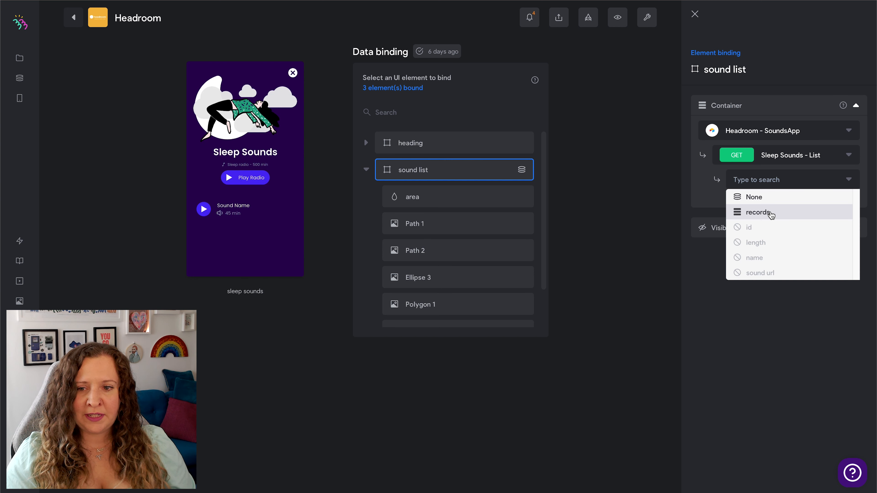
pyautogui.click(771, 213)
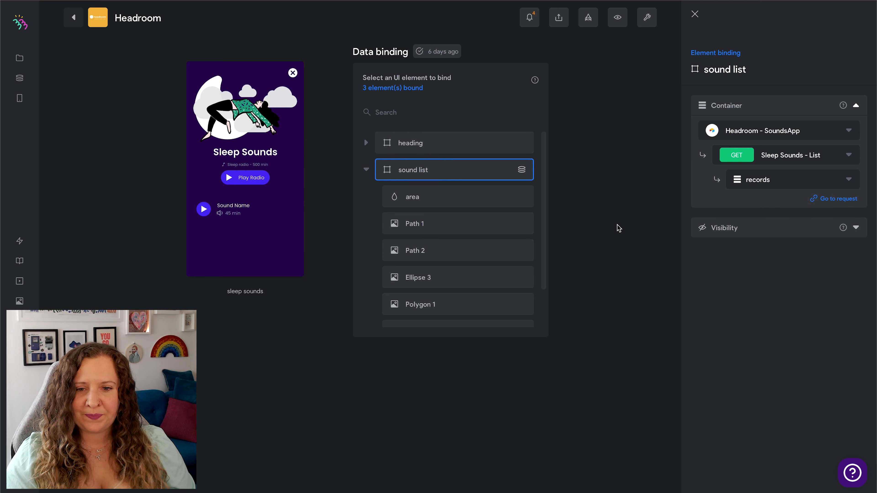
# Bind the "Sound Name" text in the sound list to the name field of the "Sleep Sounds - List" request.
pyautogui.scroll(-2, 504, 231)
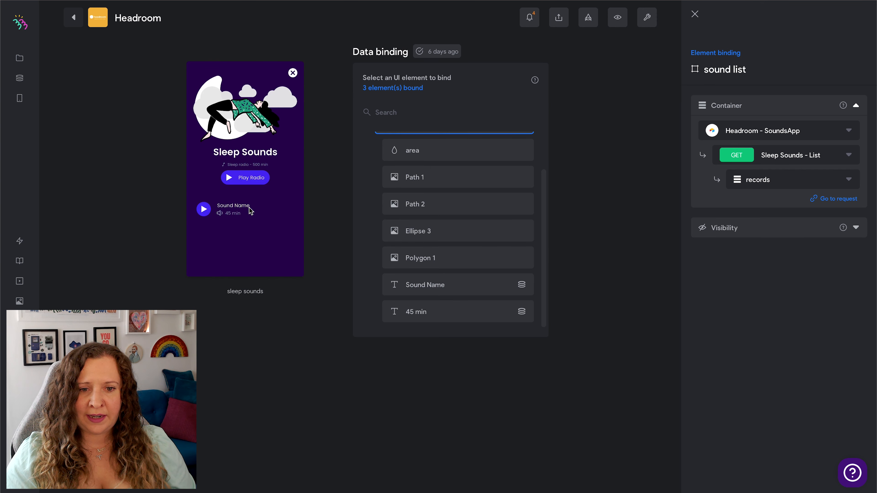
pyautogui.click(474, 289)
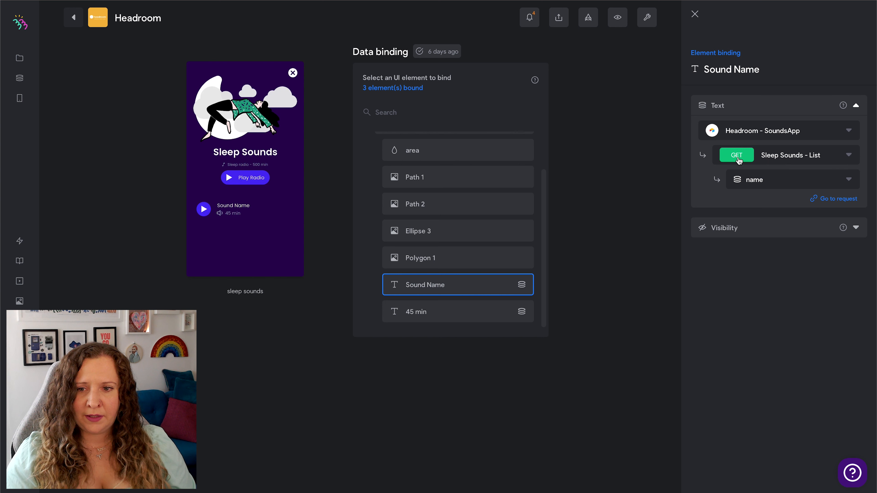
pyautogui.click(788, 183)
pyautogui.click(763, 260)
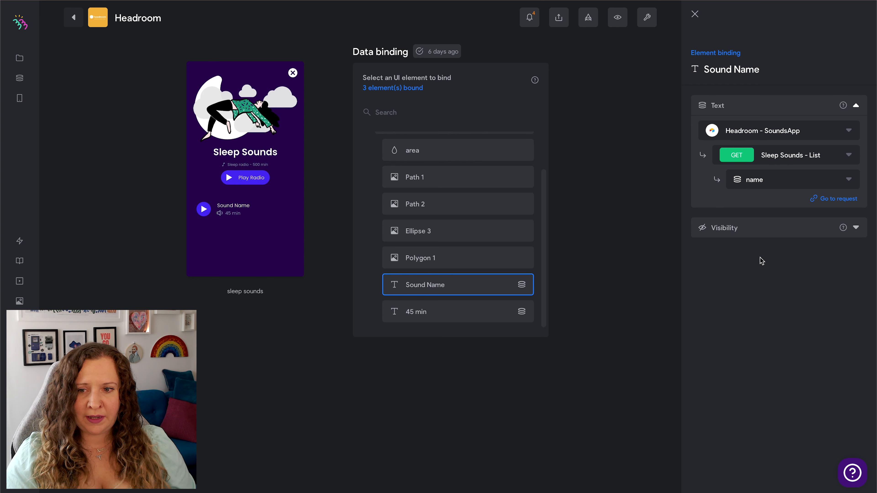
# Bind the "45 min" text to the length field of the "Sleep Sounds - List" request and close the element binding.
pyautogui.click(518, 318)
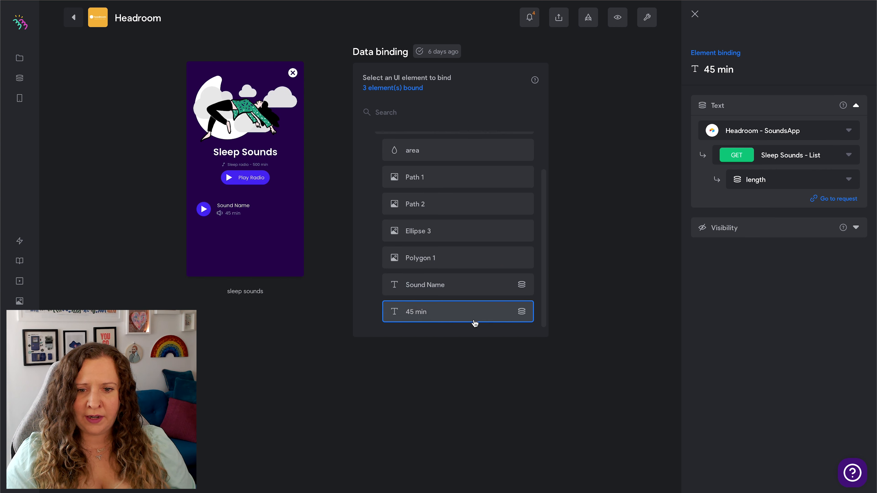
pyautogui.click(850, 179)
pyautogui.click(648, 209)
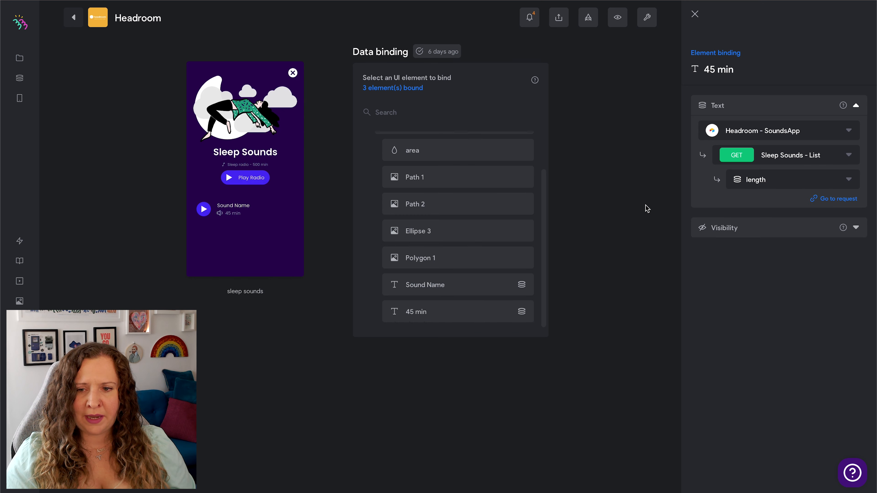
pyautogui.click(259, 1)
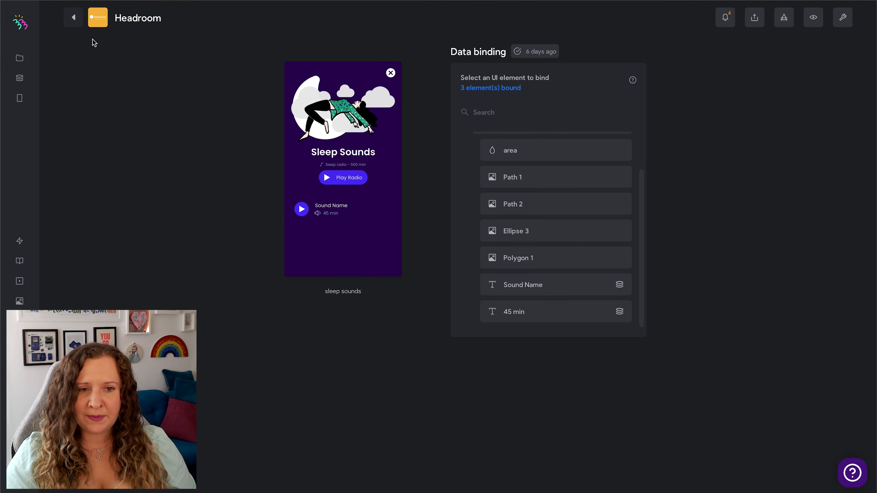
# Return to the app's screens and enter data binding mode for the "playing sound - sleep – 1" screen.
pyautogui.click(74, 24)
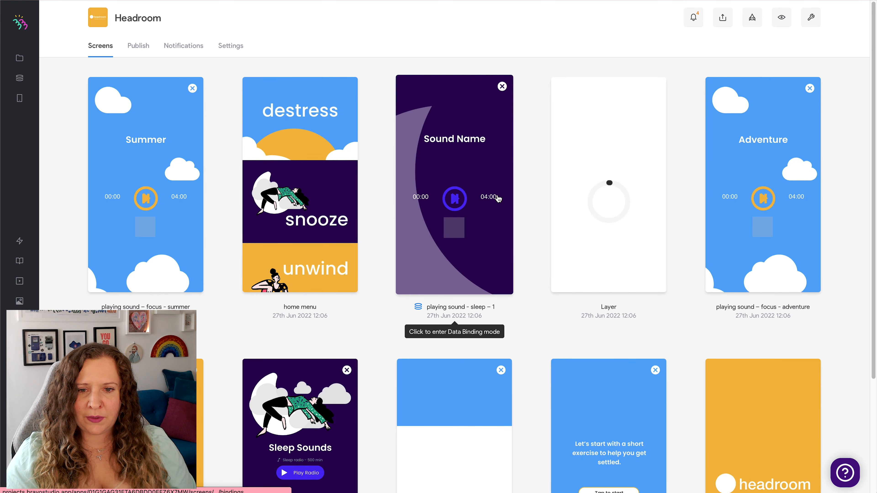
pyautogui.click(483, 248)
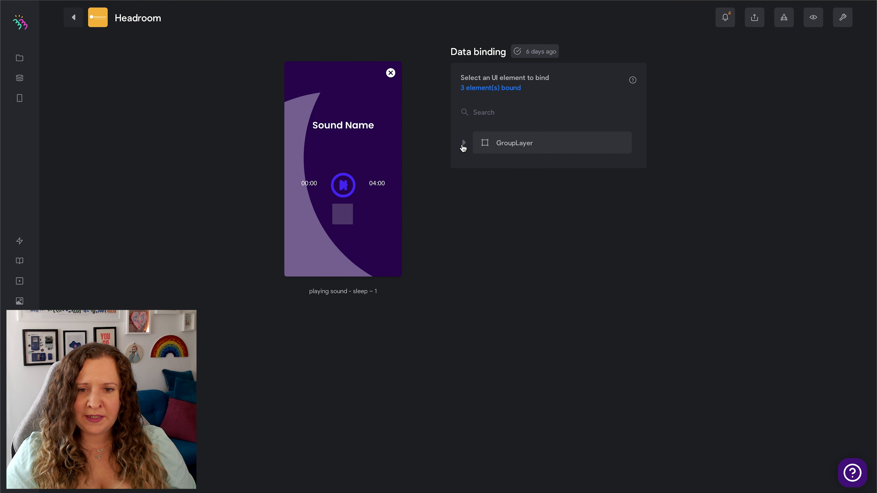
# Bind the "Sound Name" text in the GroupLayer to the name field of the "Sleep Sounds - Detail" request.
pyautogui.click(464, 144)
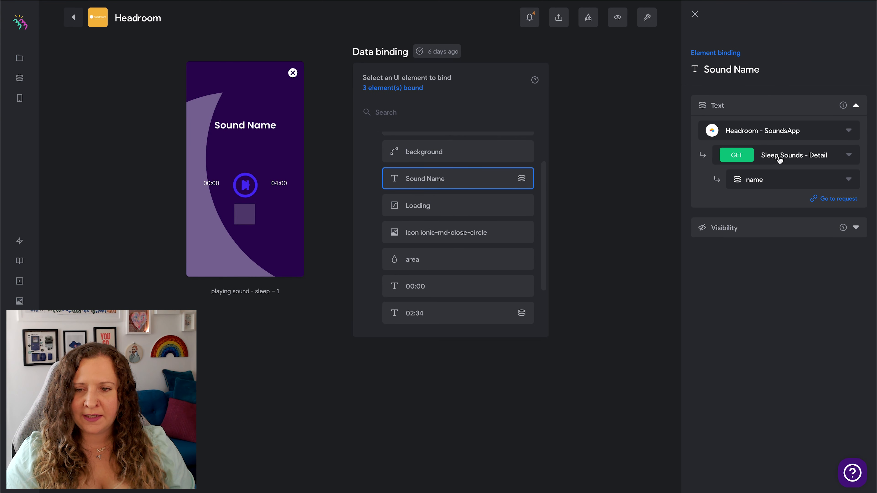
pyautogui.click(849, 157)
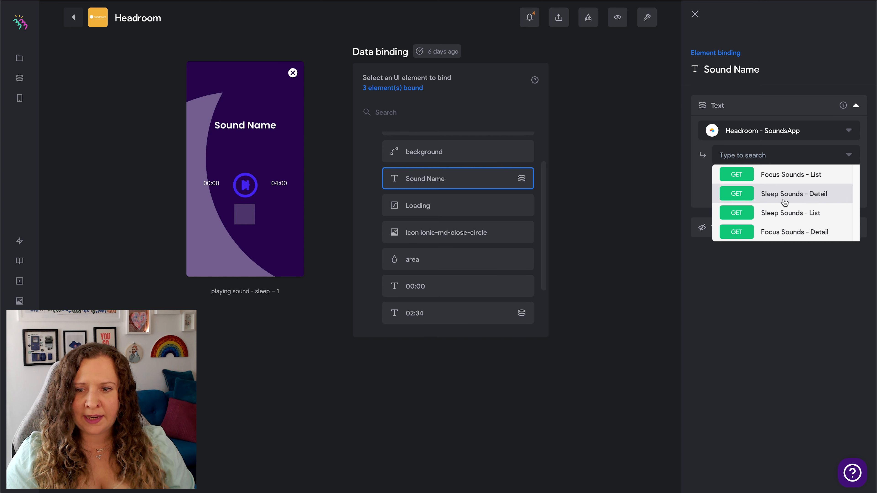
pyautogui.click(828, 196)
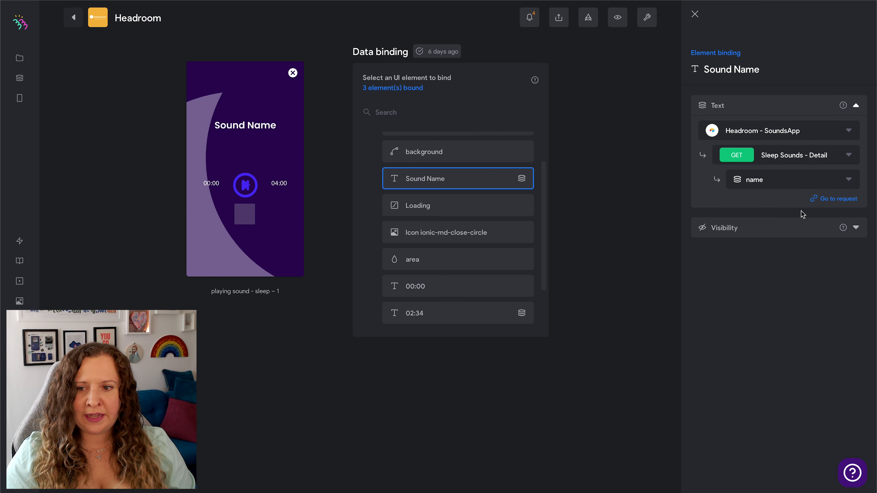
pyautogui.click(830, 180)
pyautogui.click(778, 228)
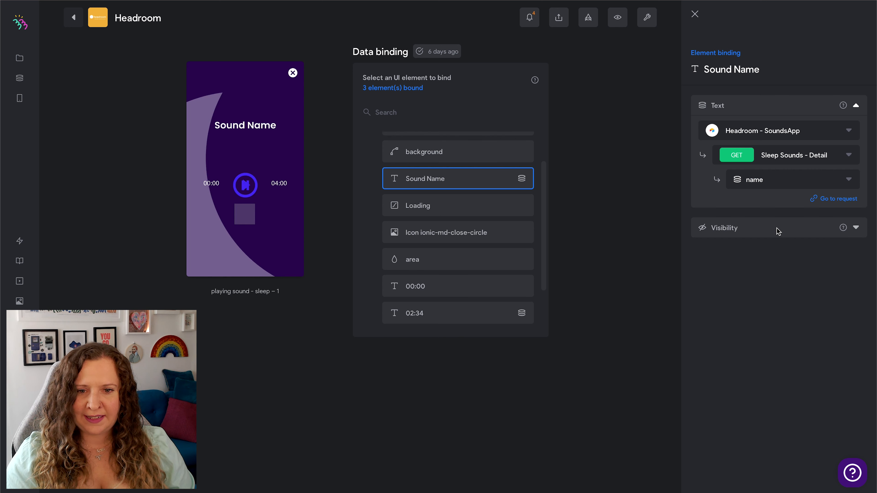
# Review the element bindings of the "02:34" text and the "pause" element.
pyautogui.scroll(-2, 545, 242)
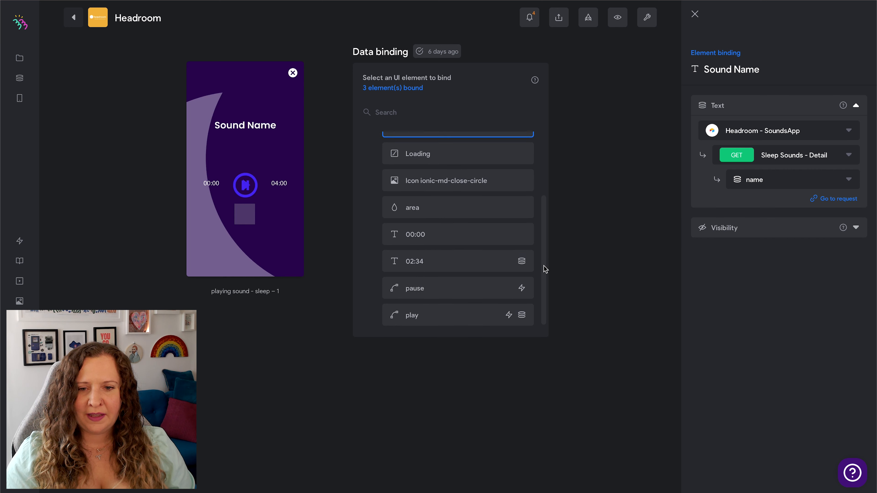
pyautogui.click(445, 259)
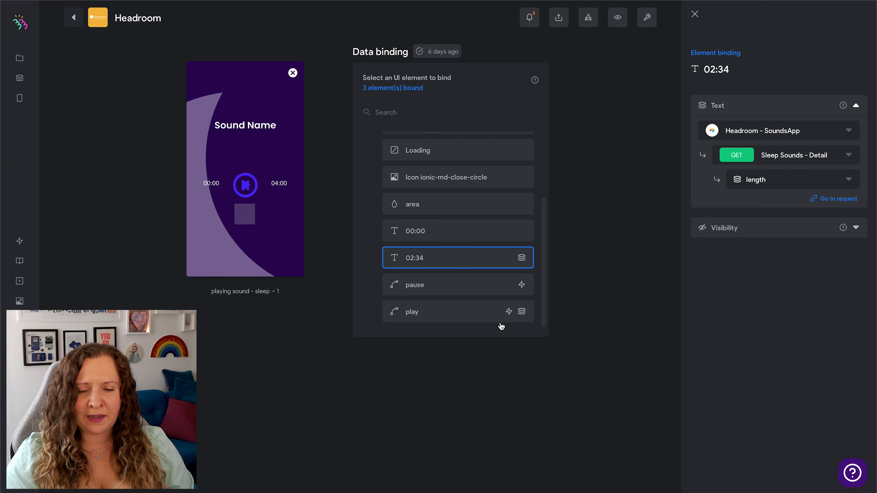
pyautogui.click(472, 290)
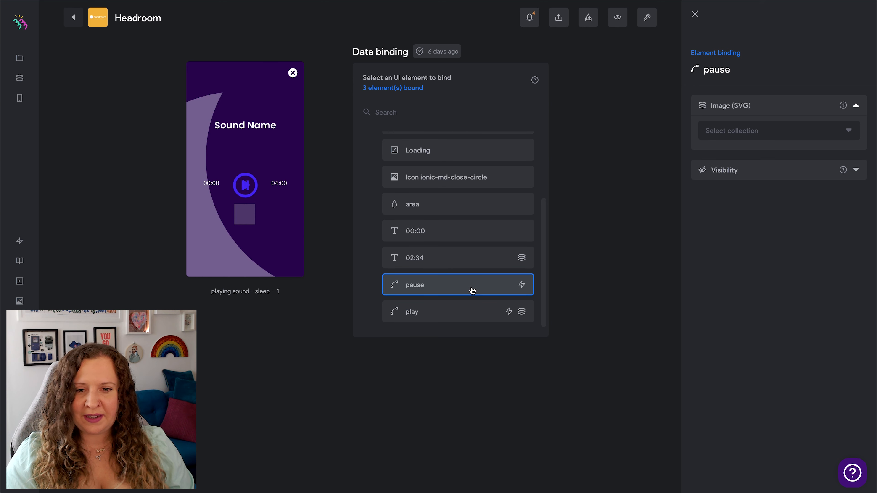
# Bind the "play" element's Play Audio URL to the sound url field of the "Sleep Sounds - Detail" request in "Headroom - SoundsApp".
pyautogui.click(468, 311)
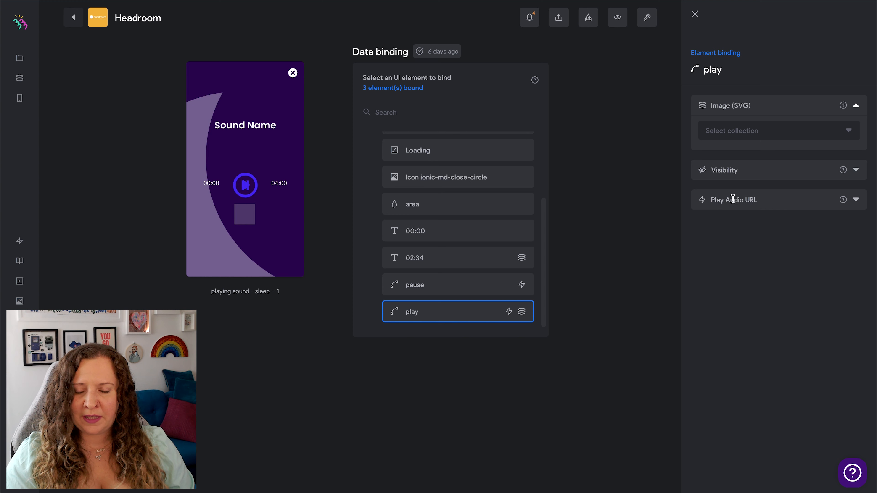
pyautogui.click(707, 204)
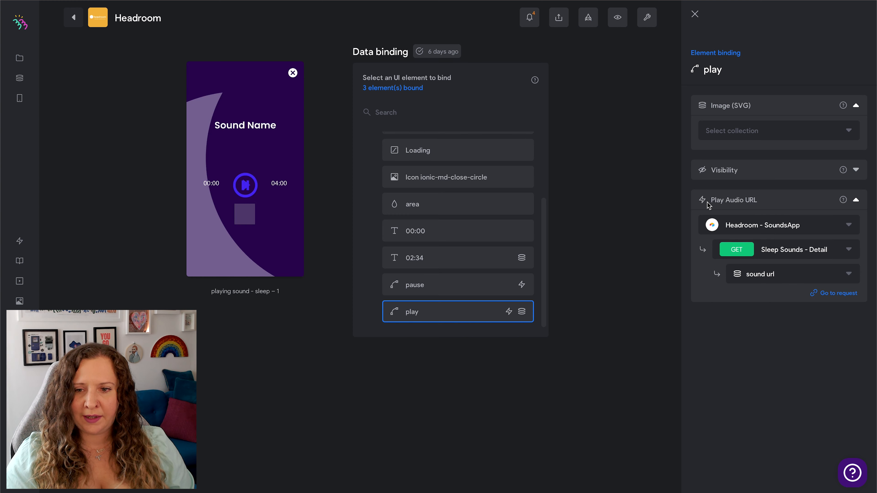
pyautogui.click(773, 228)
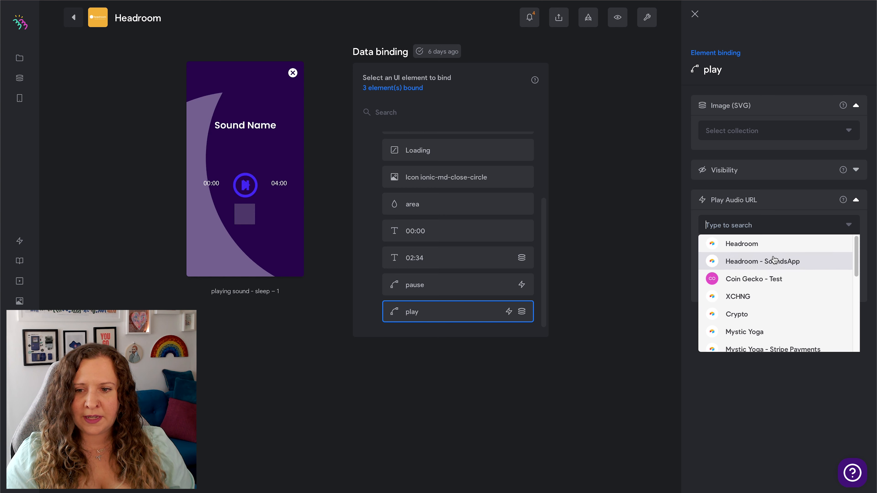
pyautogui.click(778, 265)
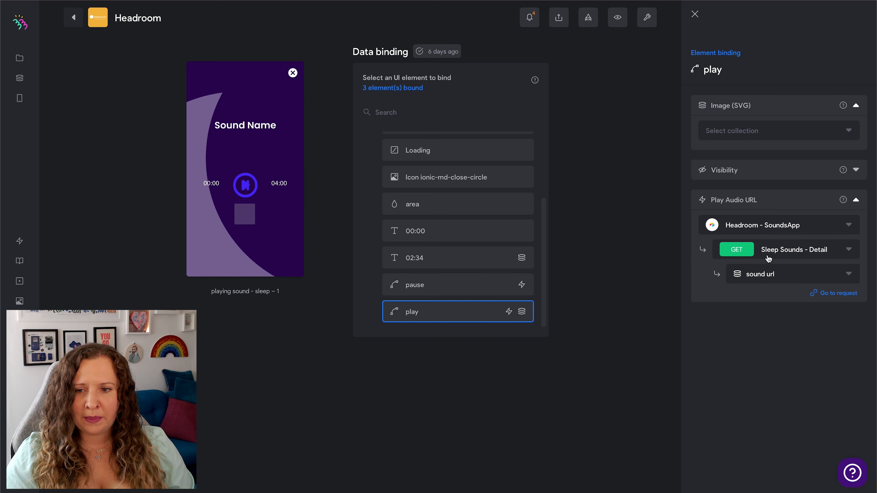
pyautogui.click(847, 252)
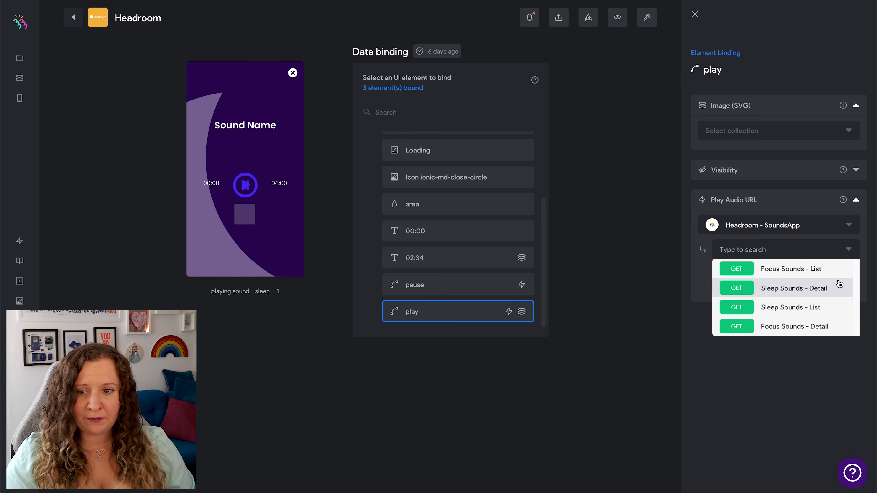
pyautogui.click(837, 289)
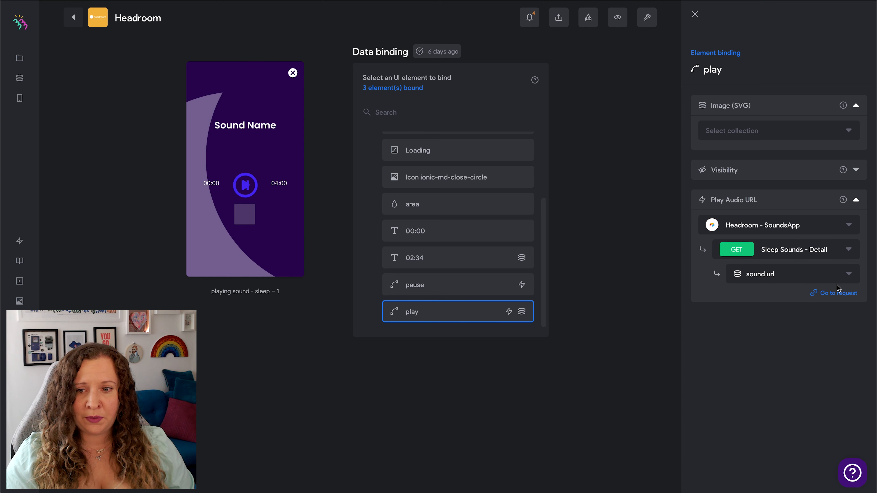
pyautogui.click(846, 275)
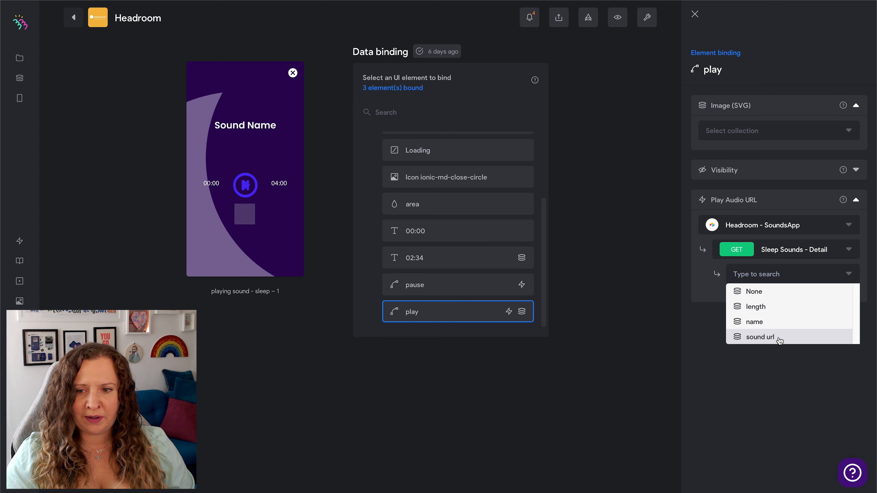
pyautogui.click(780, 340)
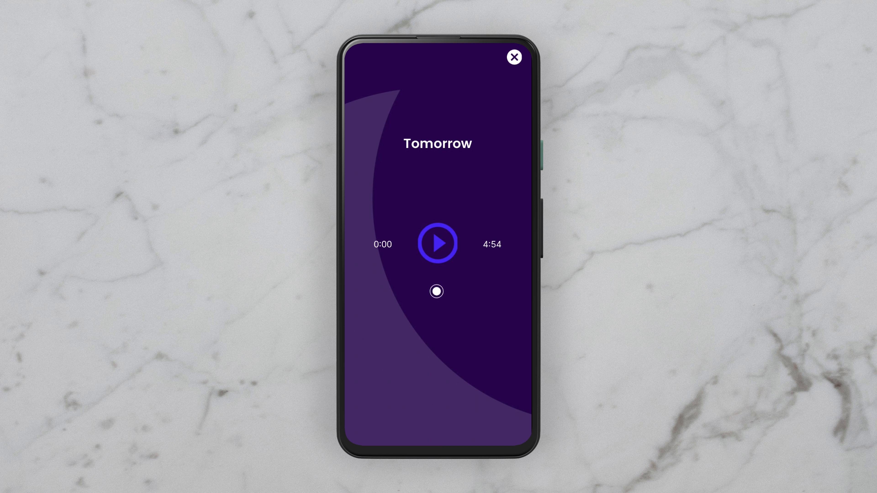
# Test audio playback in the finished mobile app by playing the "Tomorrow" sound, then playing and pausing "Adventure".
pyautogui.click(438, 243)
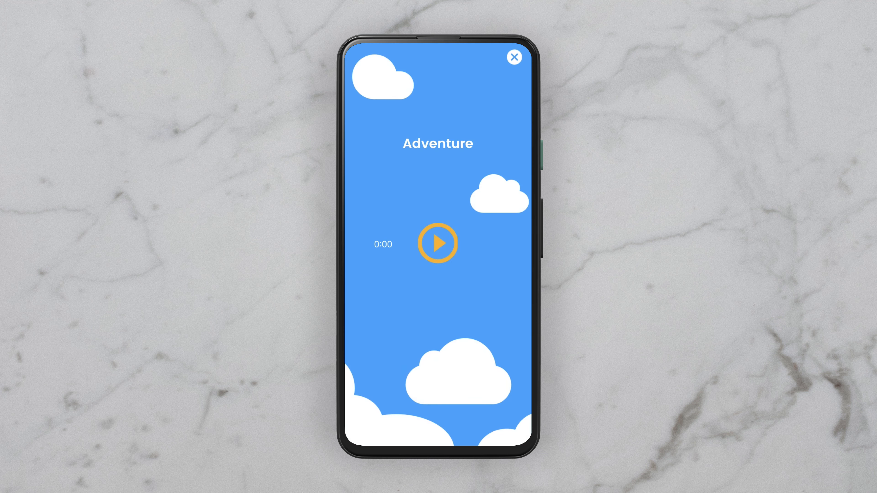
pyautogui.click(438, 243)
pyautogui.click(438, 243)
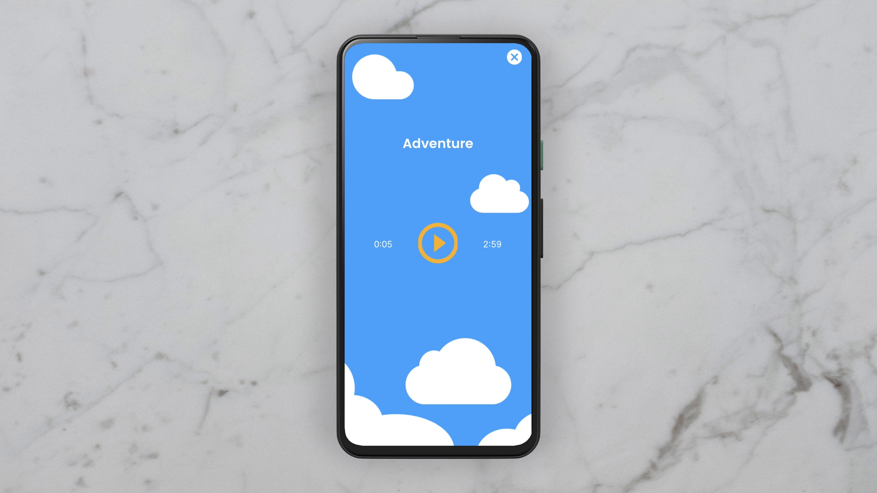